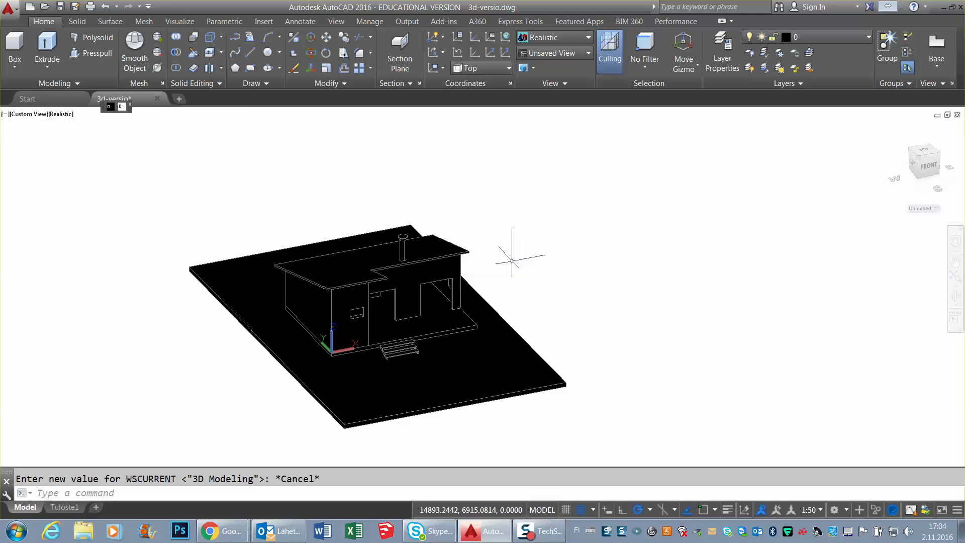
Add a Default Generic material through the Materials Browser's Create Material menu on the Visualize tab.
click(179, 22)
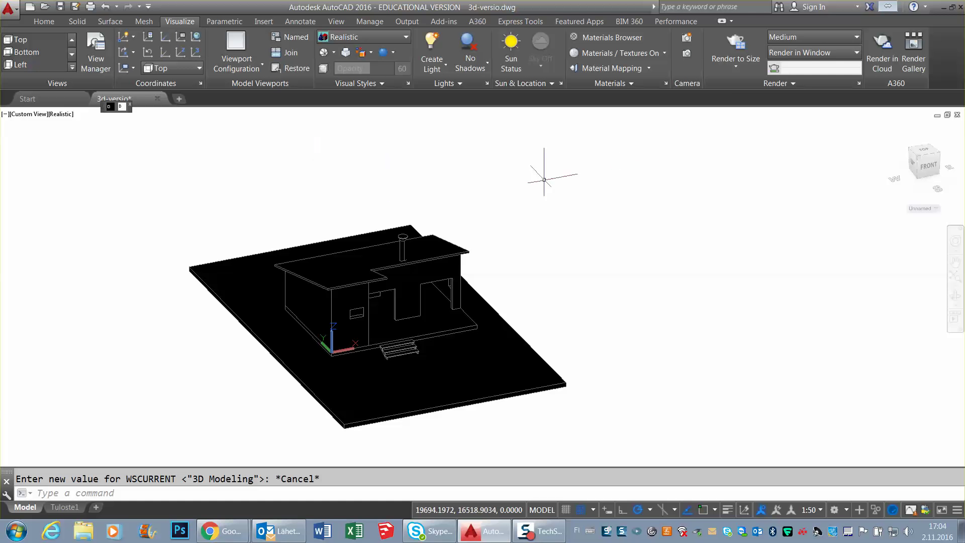
click(605, 38)
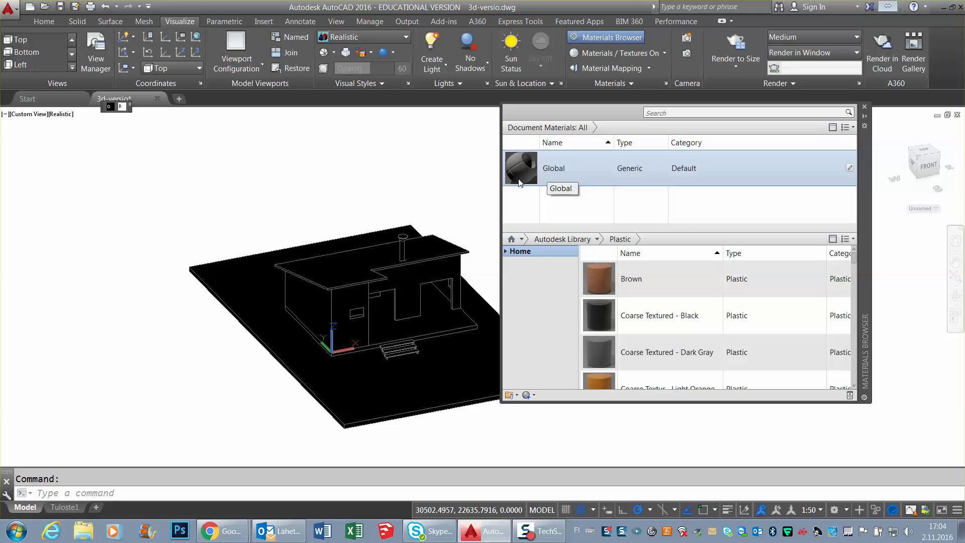
click(533, 396)
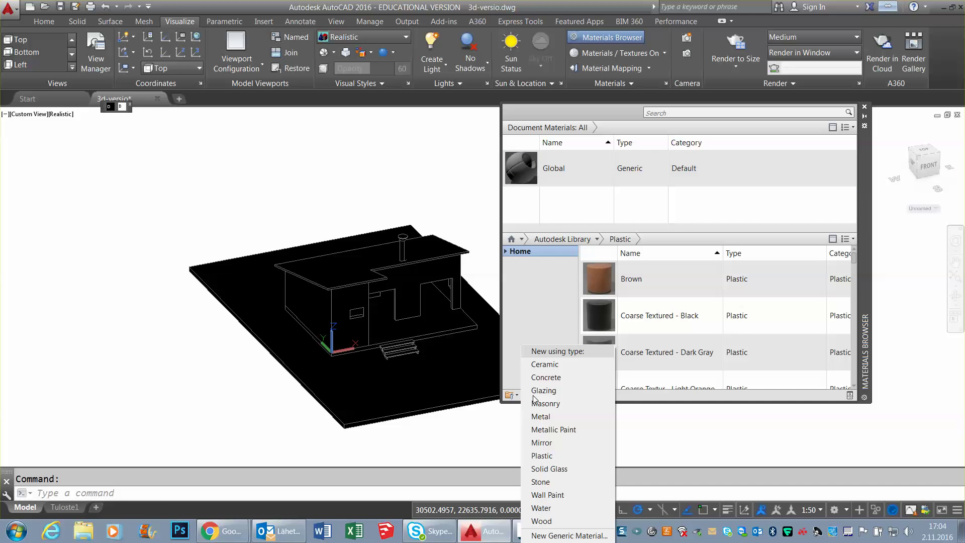
click(570, 536)
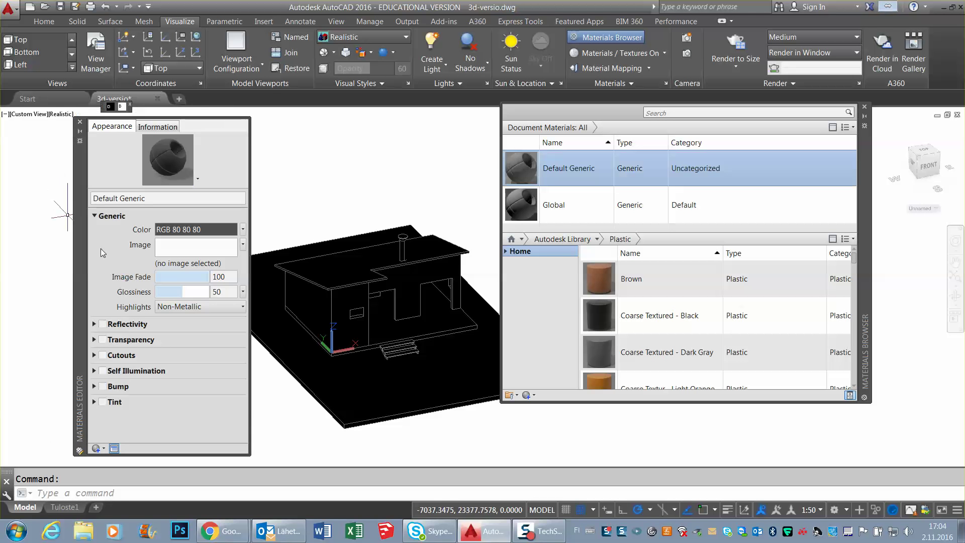
Rename the material to 'Oma kokeilu' and start choosing its image file.
triple_click(153, 198)
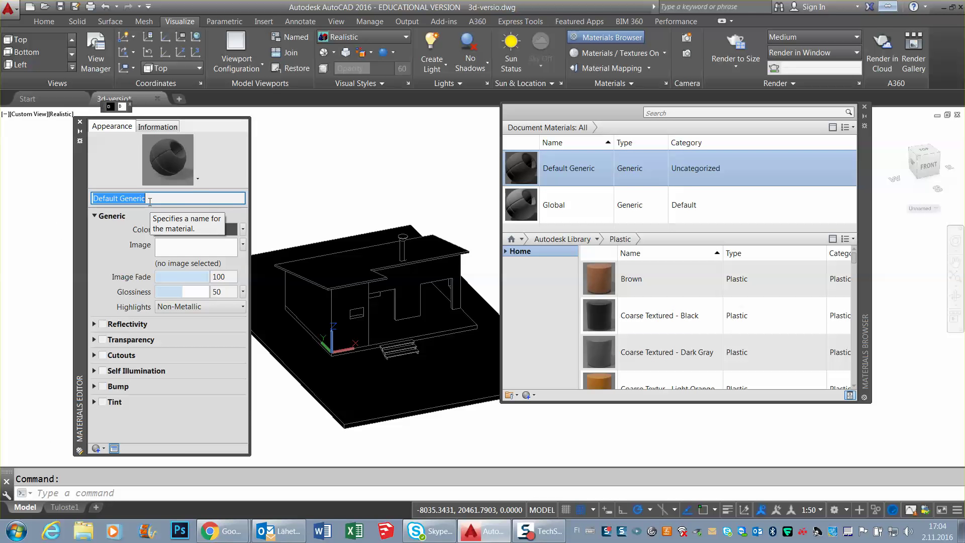
text(Om)
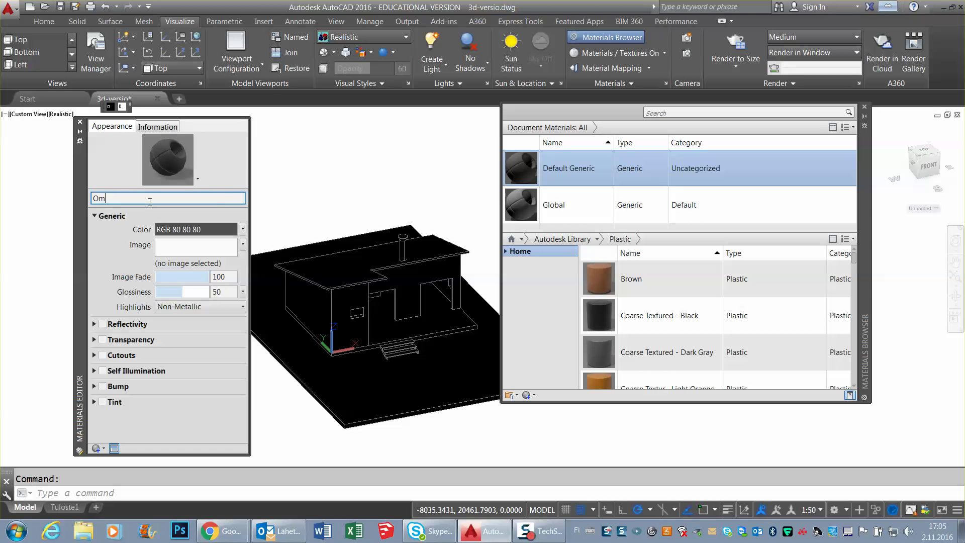
text(a kokeilu)
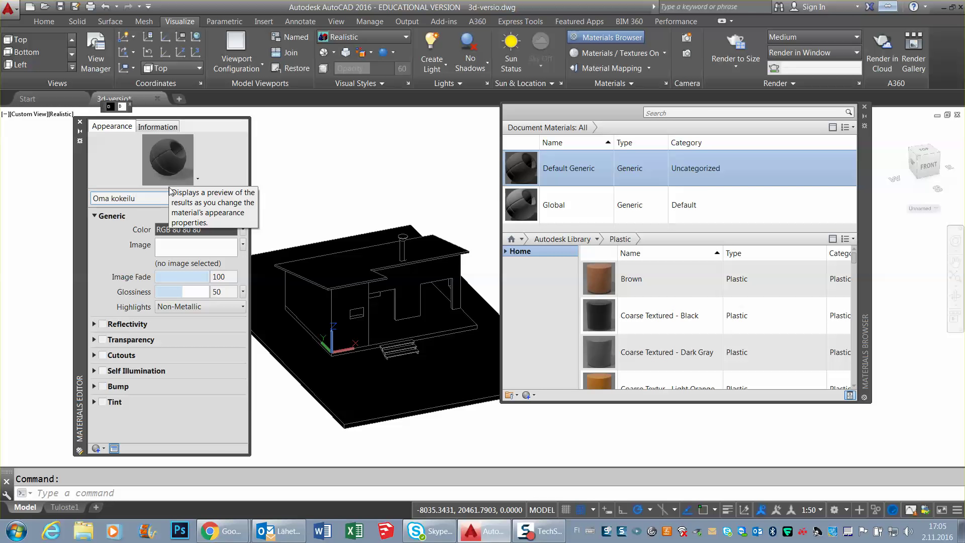
click(166, 252)
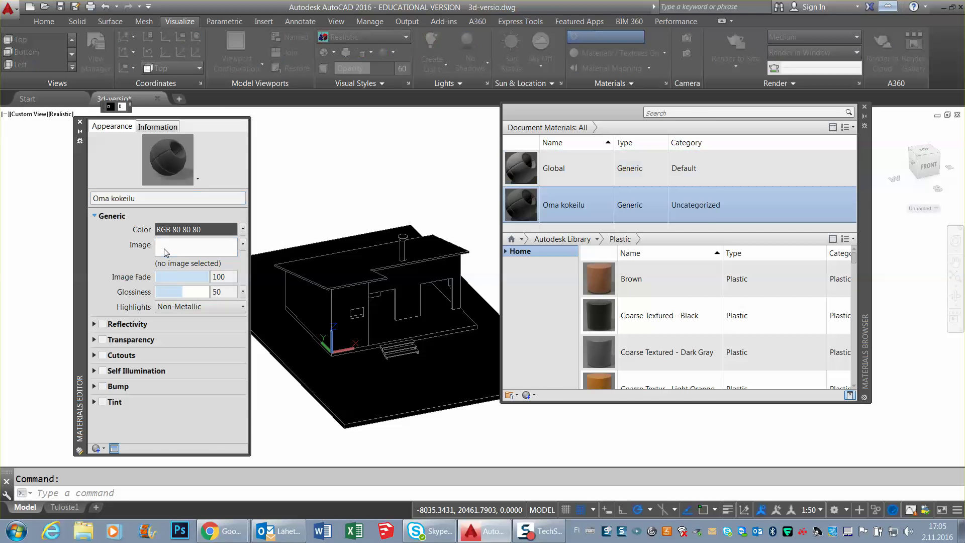
click(437, 131)
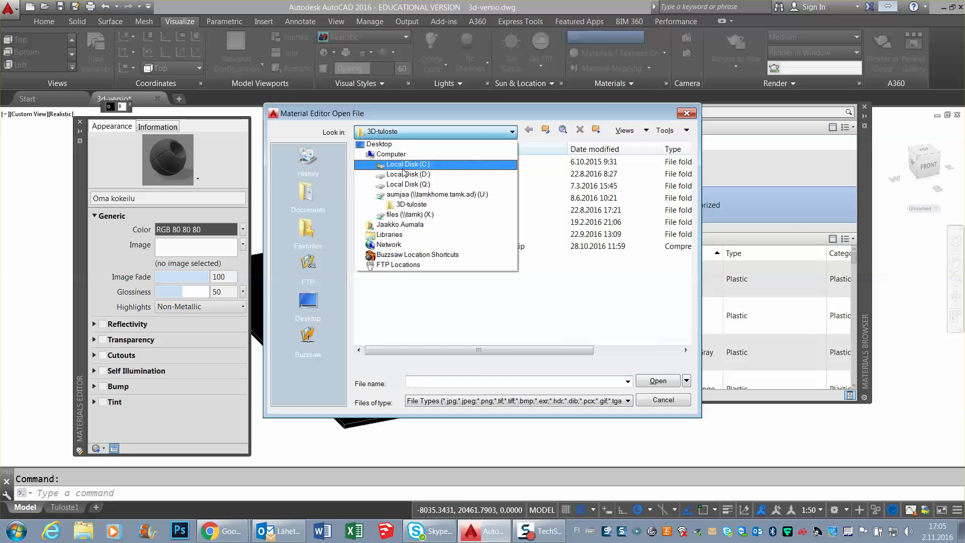
Load tiiliseinäesimerkki.jpg from the X: drive's teachingmaterial folder as the material's image.
click(409, 215)
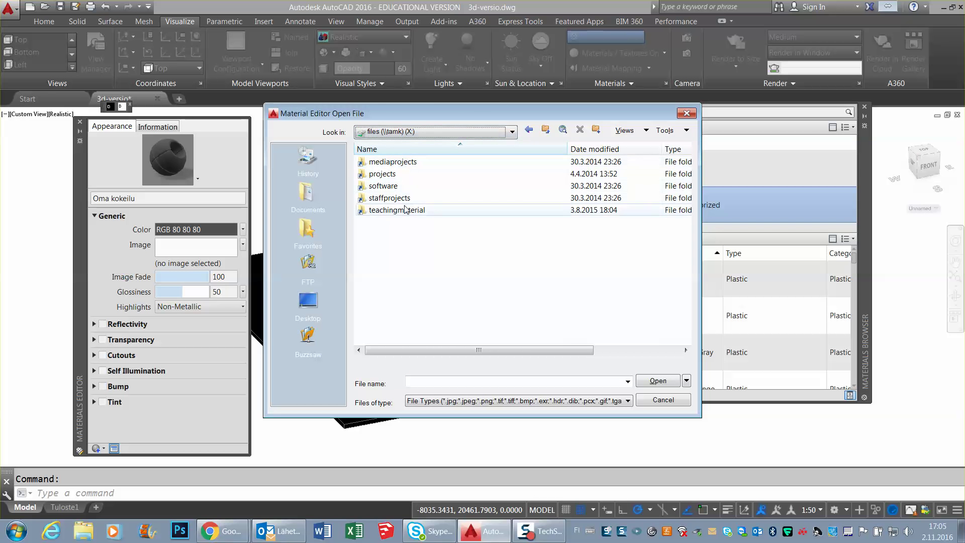
double_click(402, 210)
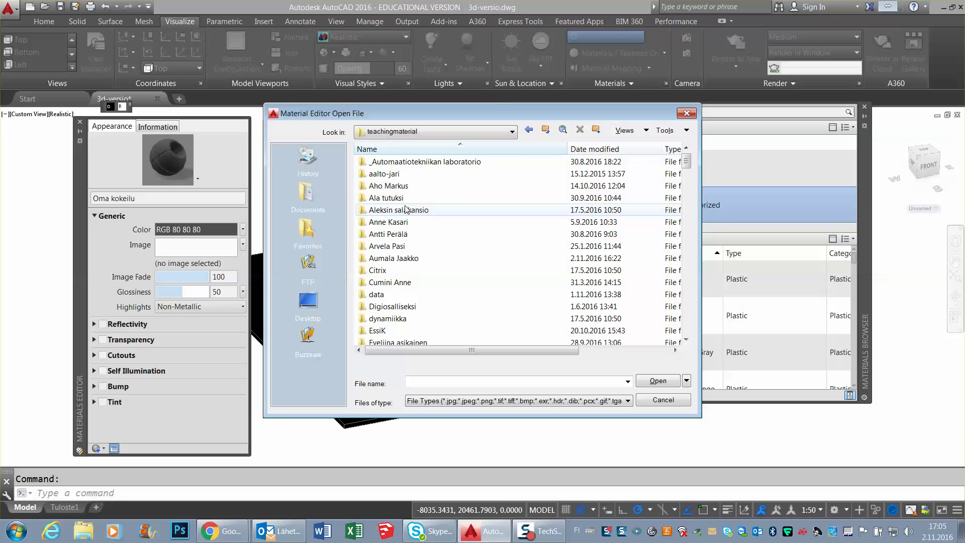
double_click(395, 258)
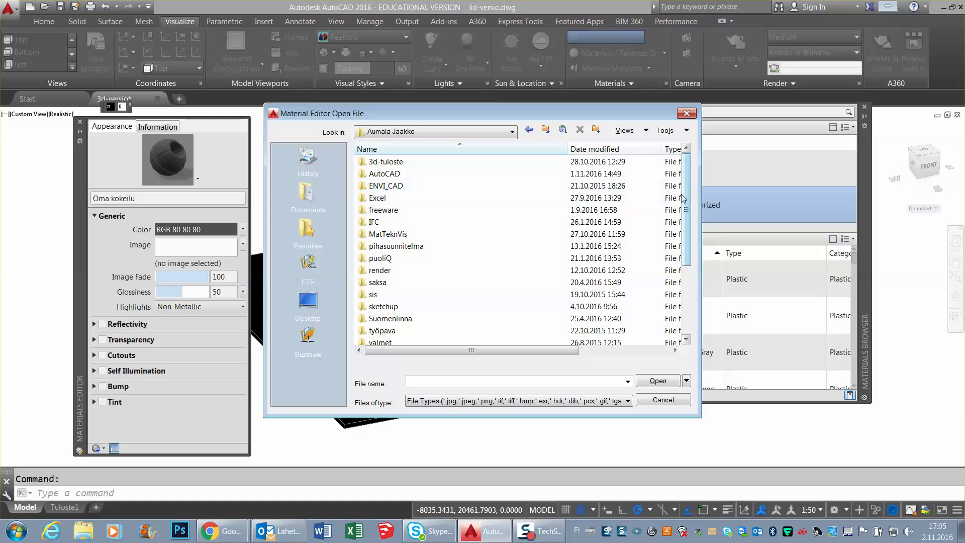
drag(687, 199, 687, 296)
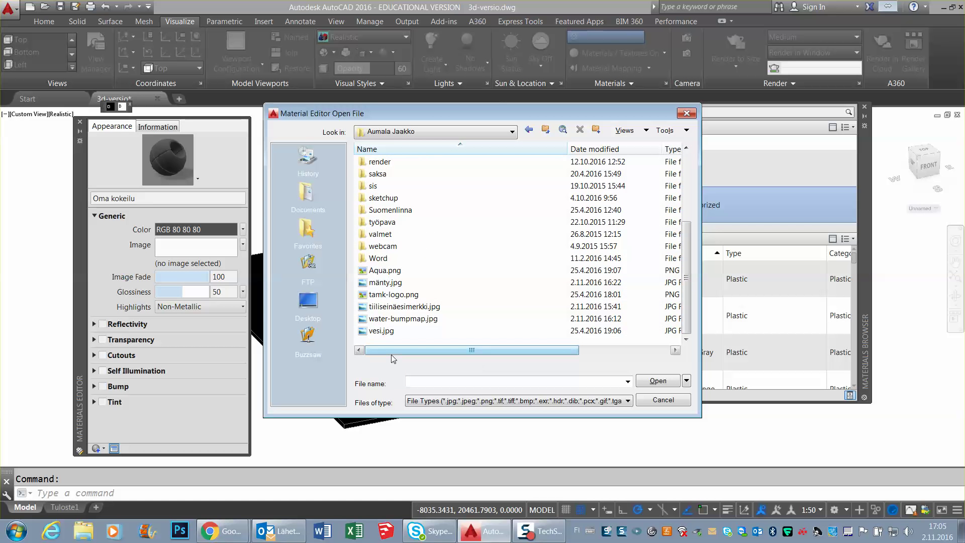
click(401, 307)
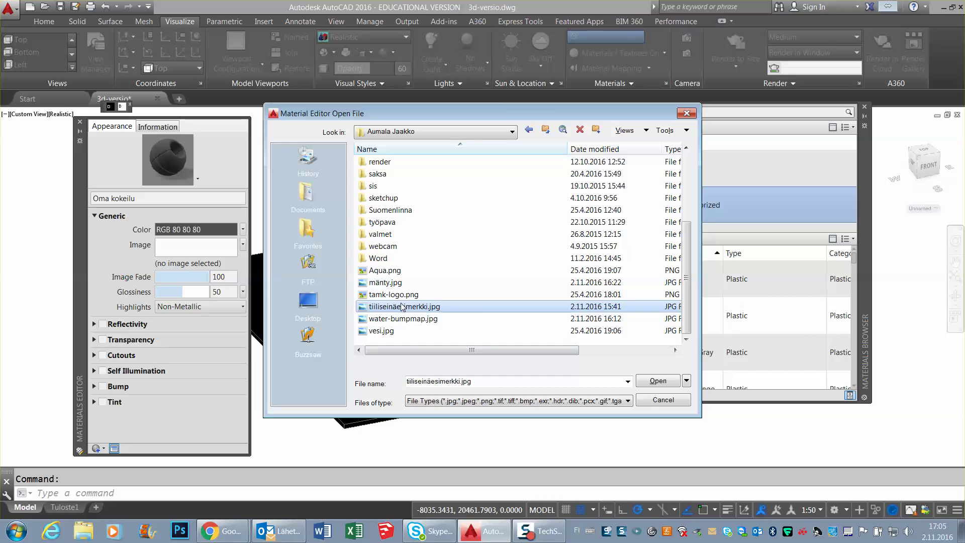
click(658, 381)
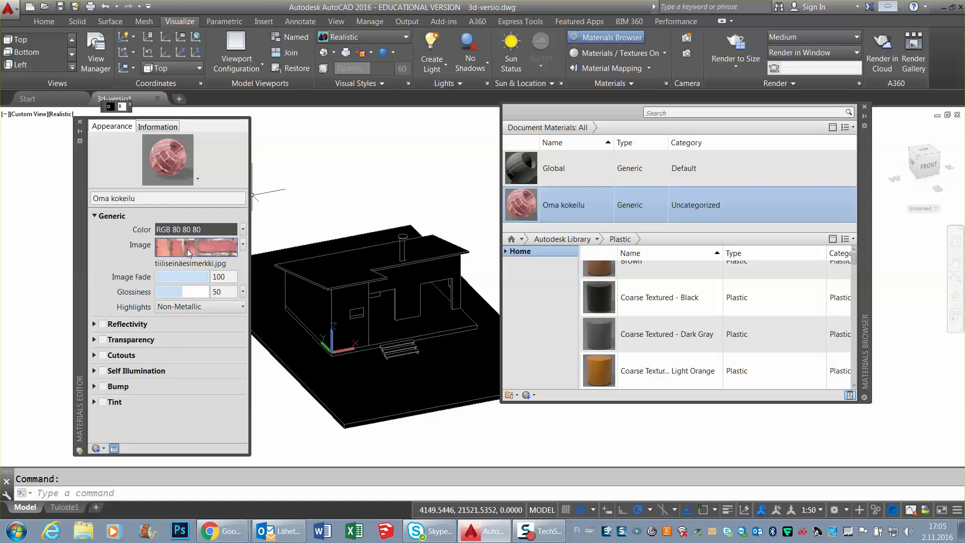
mouse_move(195, 246)
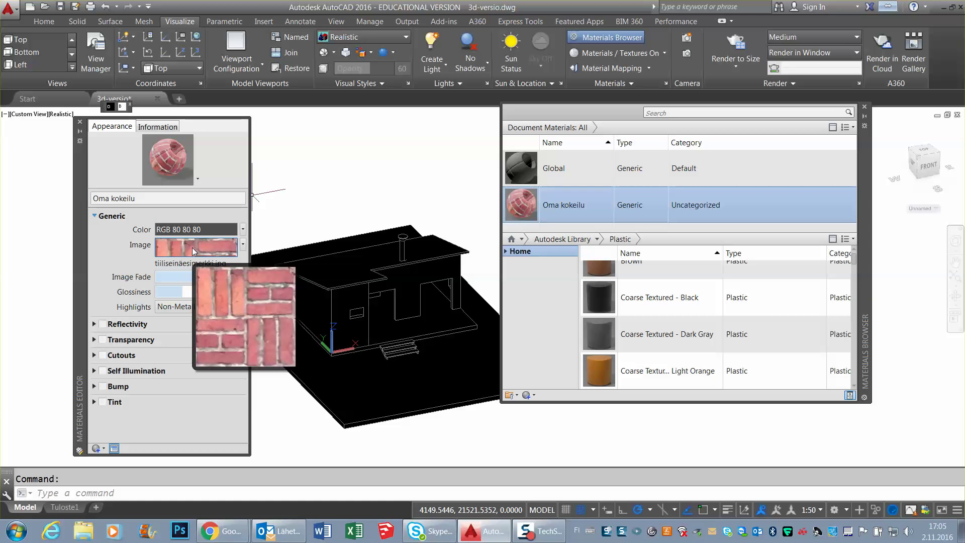
Set the brick texture's sample size to 600 by 600 in the Texture Editor.
click(195, 248)
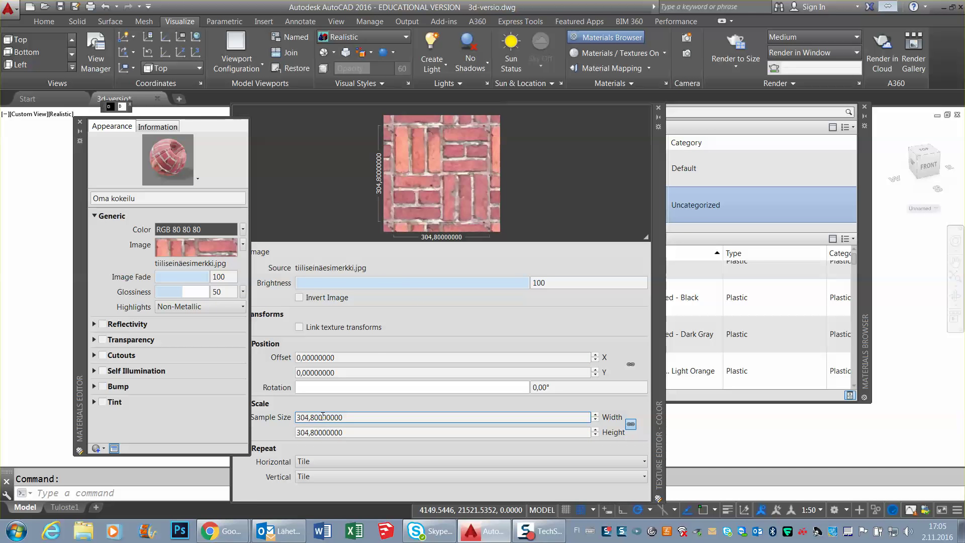
click(351, 417)
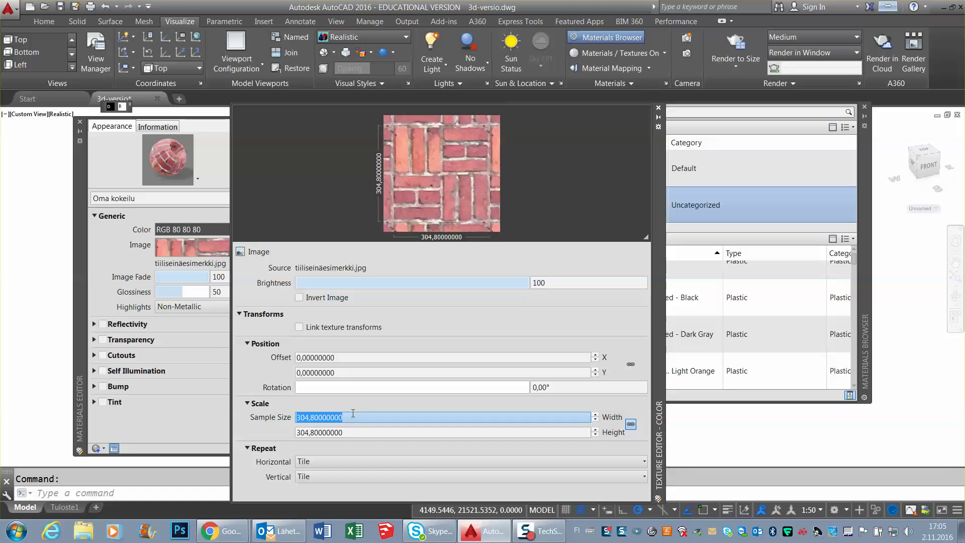
text(600)
key(Return)
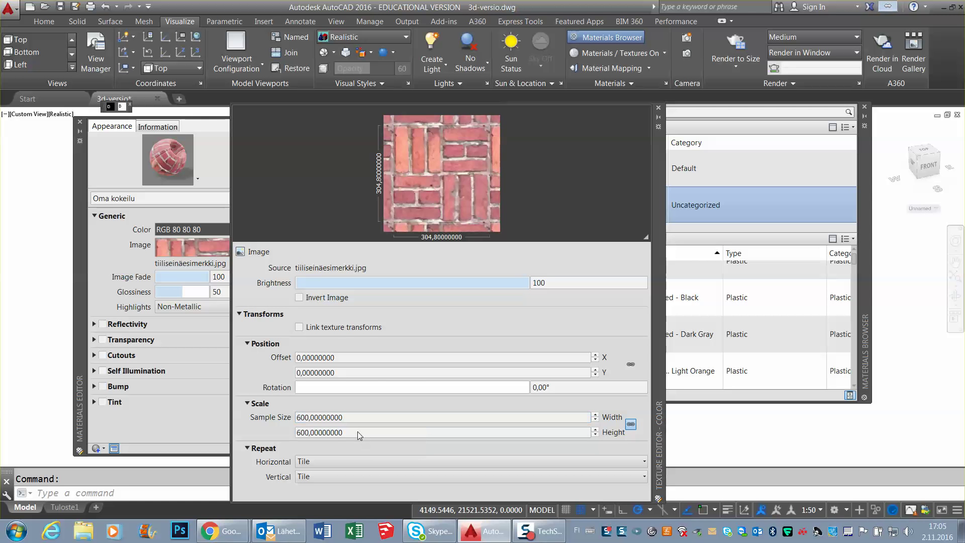
click(351, 431)
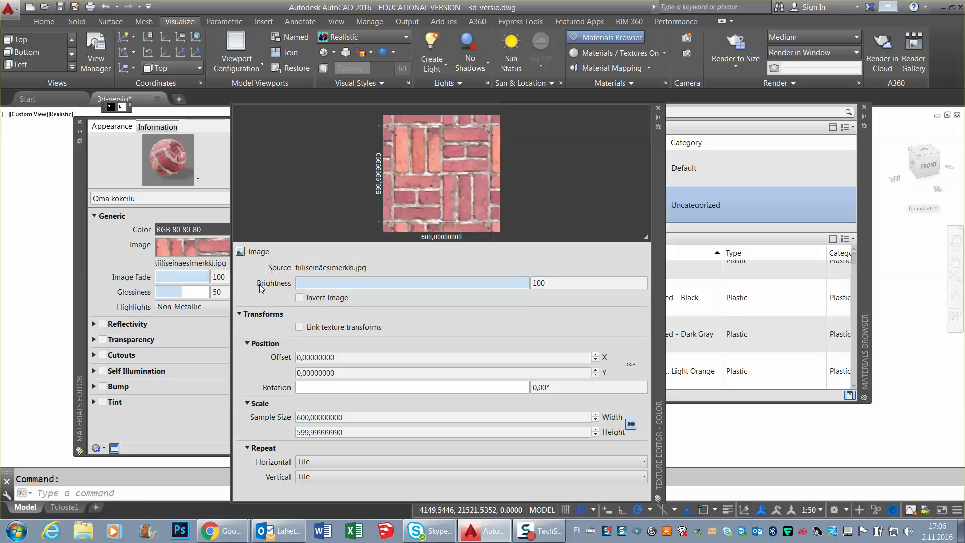
Enable bump on Oma kokeilu and load tiiliseinäesimerkki.jpg as its bump image.
click(94, 387)
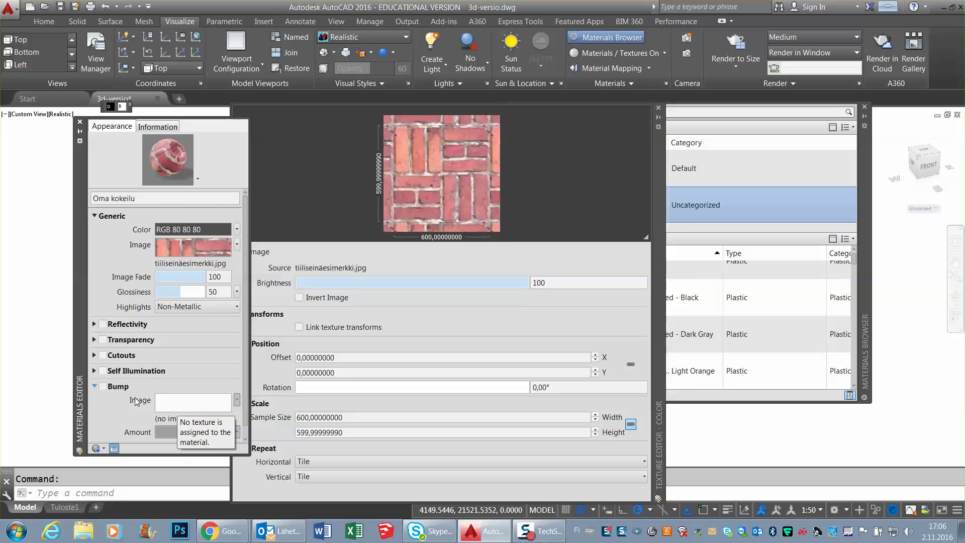
click(102, 387)
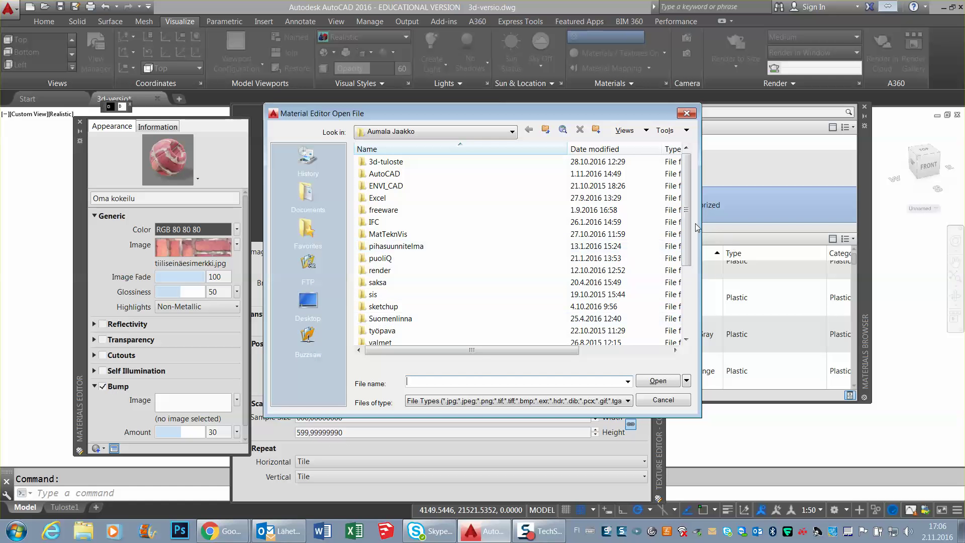
drag(684, 252, 680, 322)
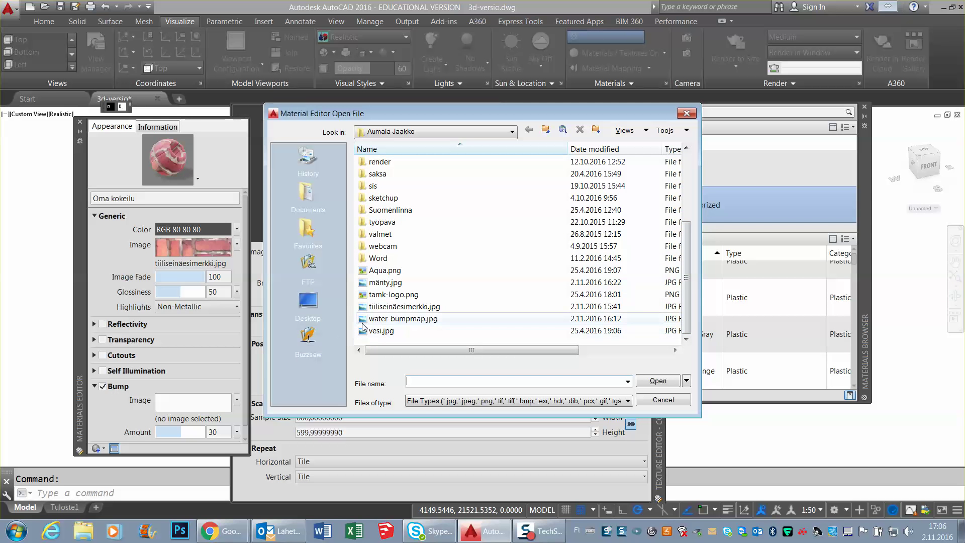
click(389, 307)
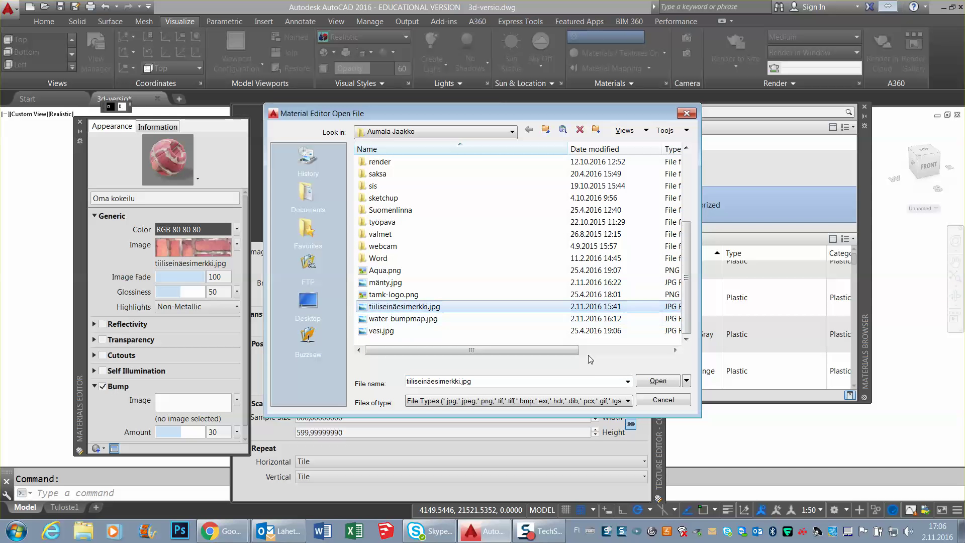
click(649, 380)
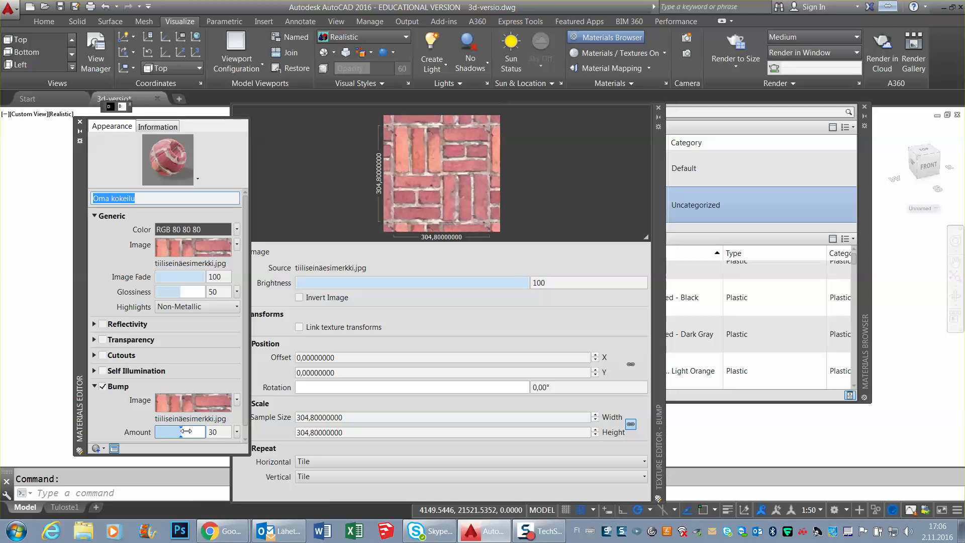
Drag the bump amount slider to -77 and close the material editors.
drag(181, 433, 179, 432)
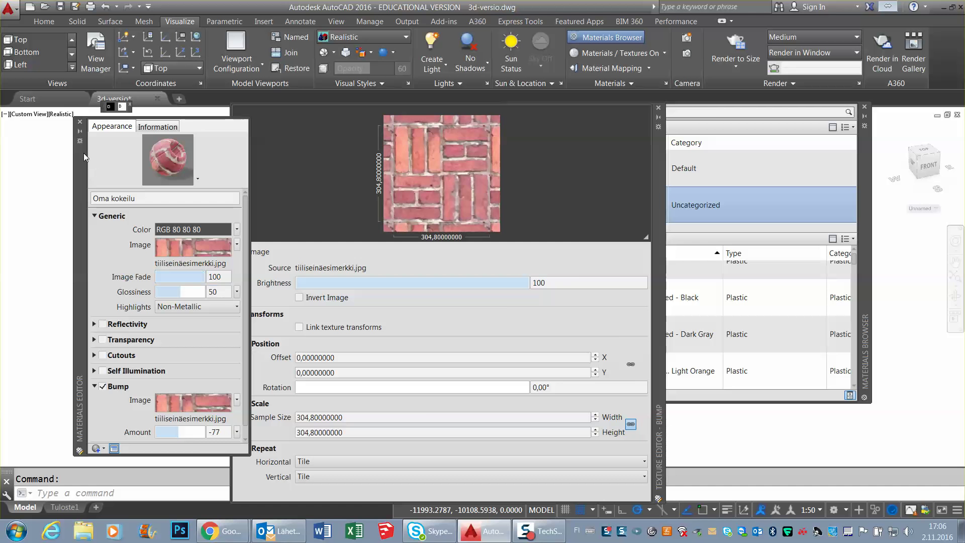
click(80, 124)
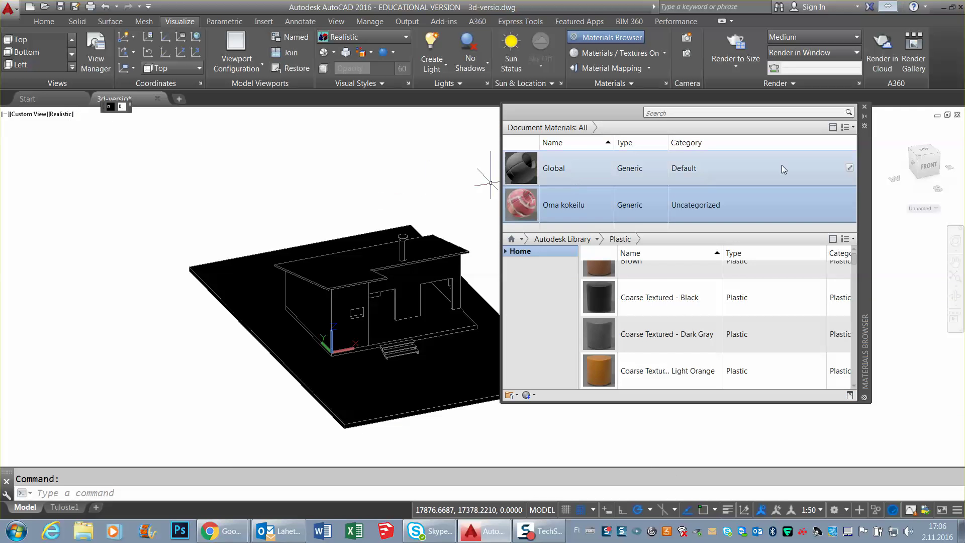
Drag Oma kokeilu from the Materials Browser onto the house walls.
drag(523, 205, 342, 317)
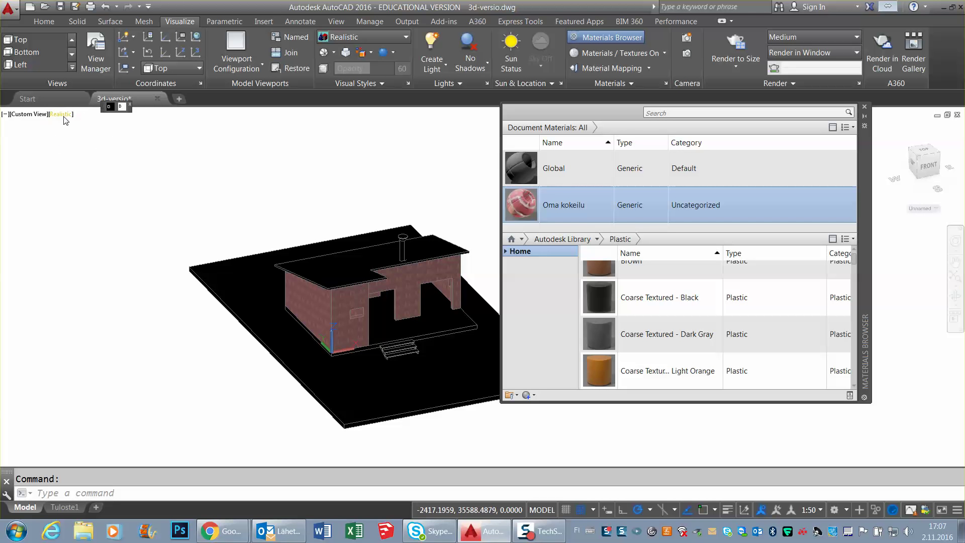
scroll(363, 354, up, 3)
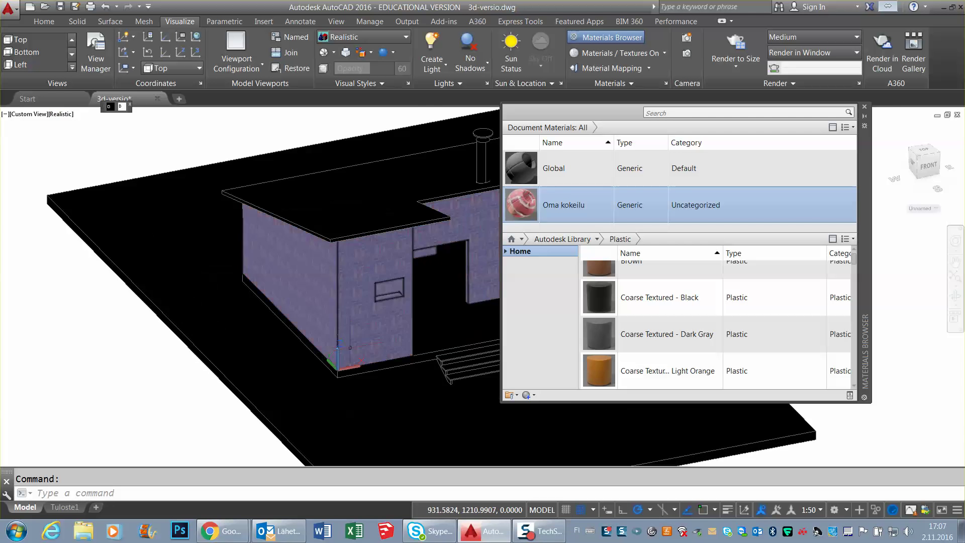
scroll(363, 354, up, 3)
scroll(363, 354, up, 2)
scroll(229, 317, down, 3)
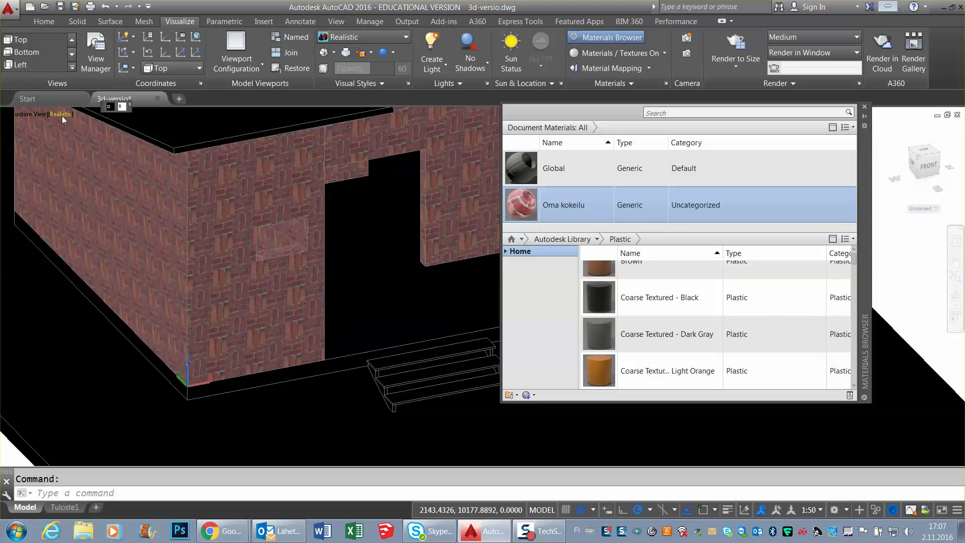
Try 2D Wireframe and Conceptual, return to Realistic shading, and orbit to the left wall.
click(63, 115)
click(86, 132)
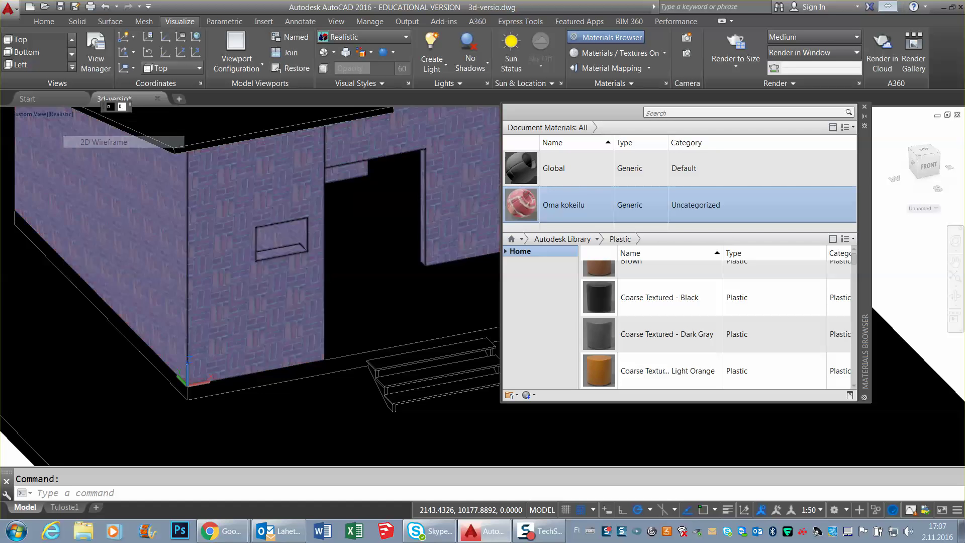
click(69, 115)
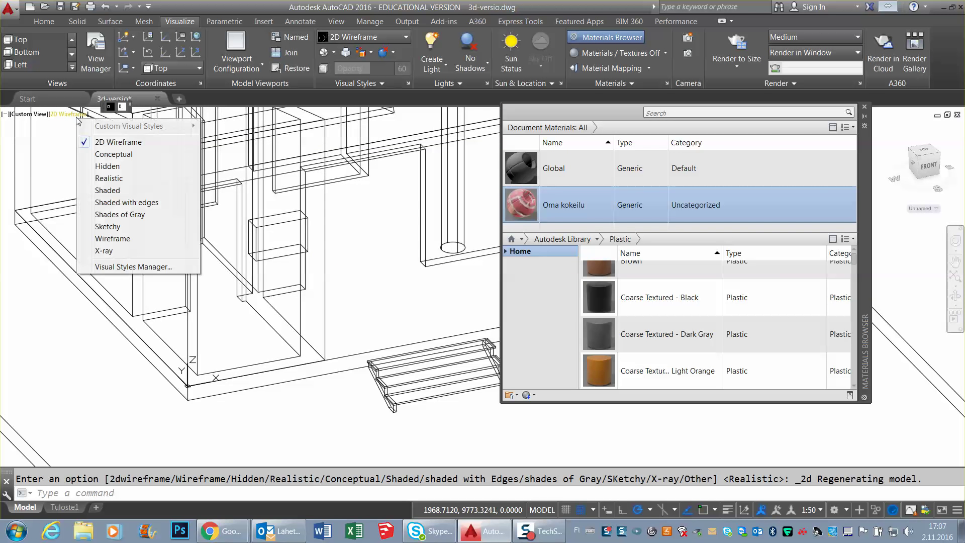
click(95, 154)
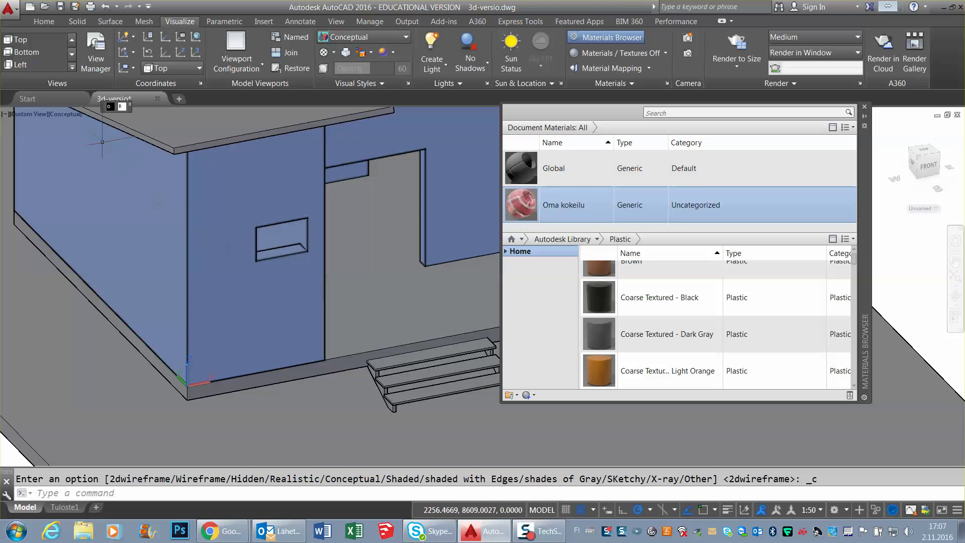
click(70, 114)
click(96, 178)
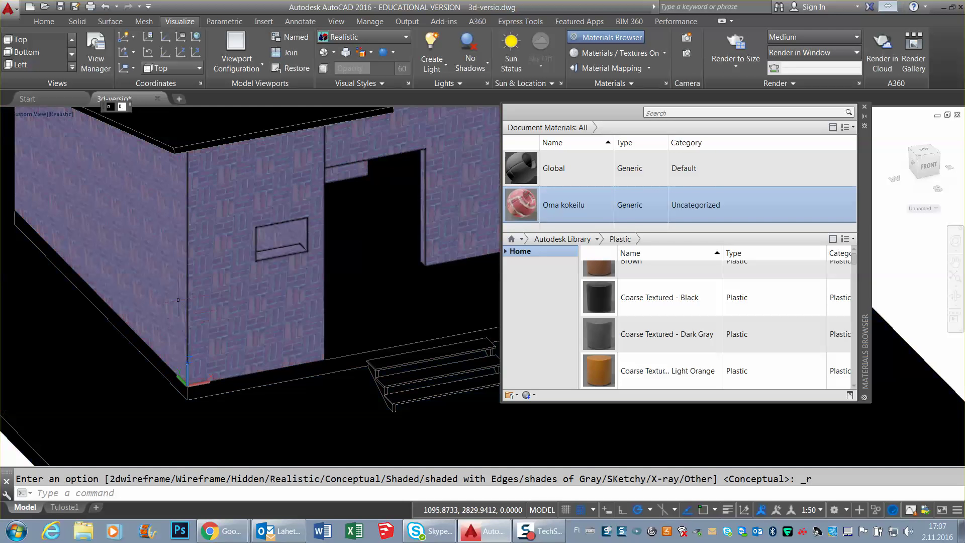
mouse_move(168, 329)
shift+middle_down()
mouse_move(202, 282)
mouse_move(270, 287)
mouse_move(269, 306)
shift+middle_up()
scroll(269, 288, down, 3)
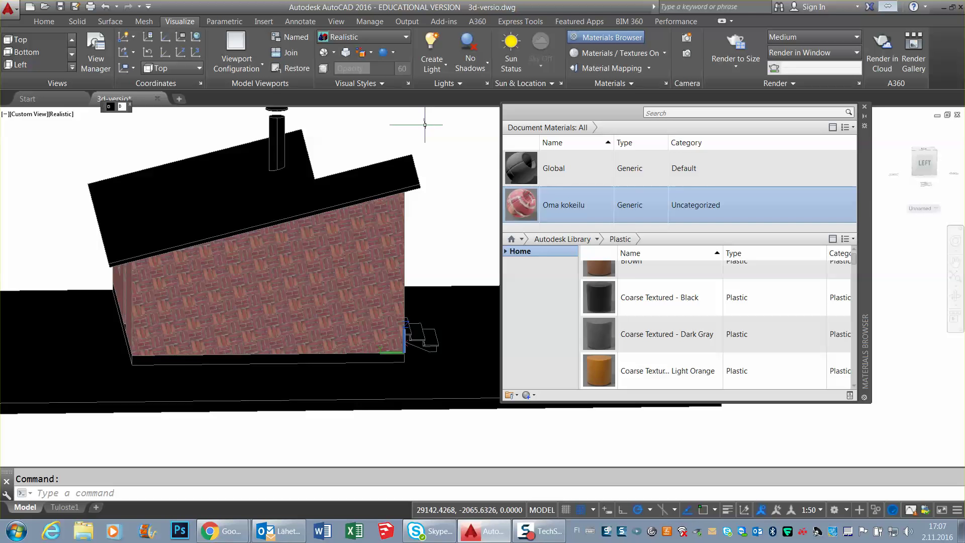
Apply Planar material mapping to the house's side wall face.
click(649, 69)
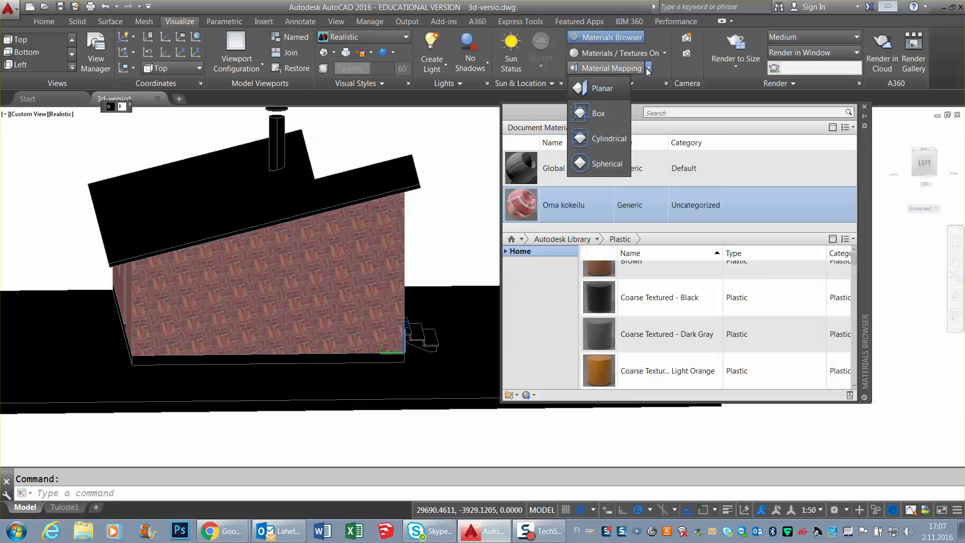
click(603, 91)
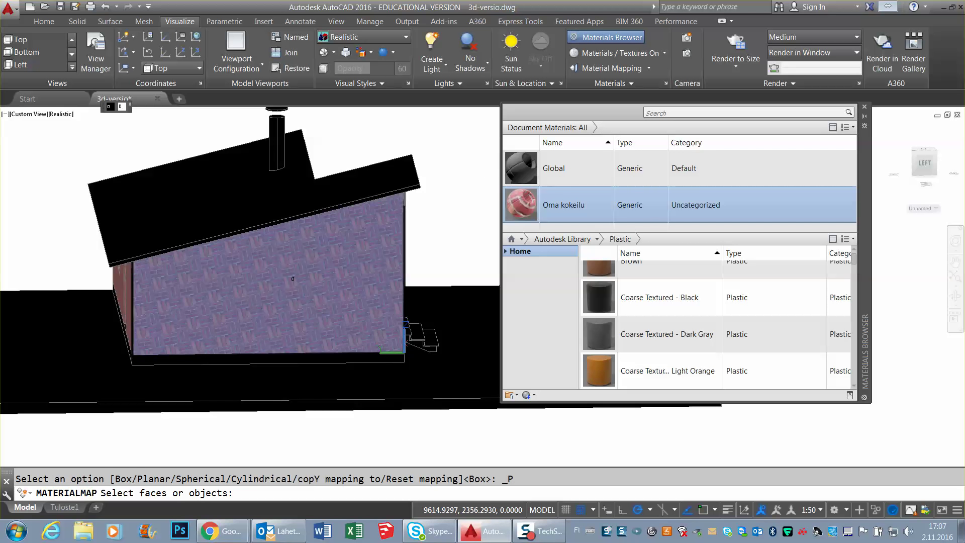
click(292, 279)
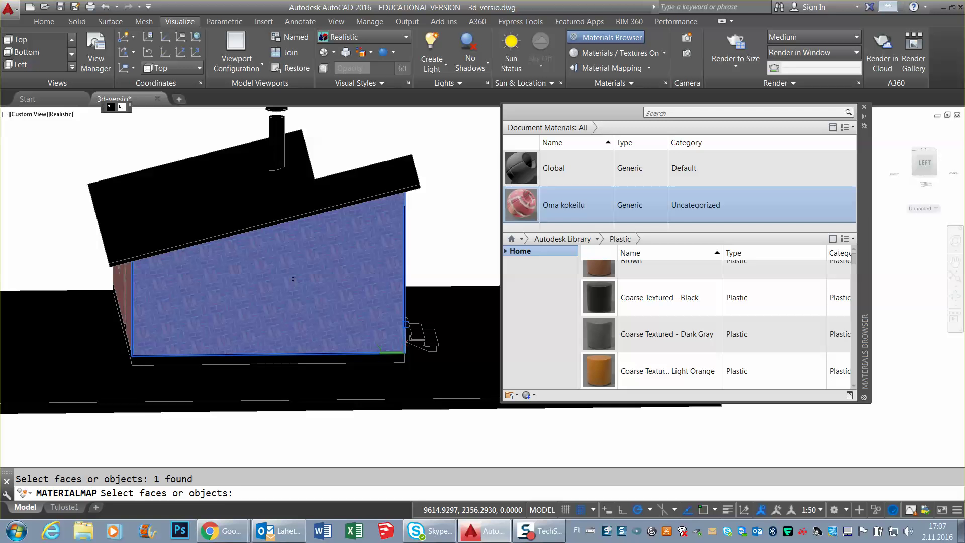
key(Return)
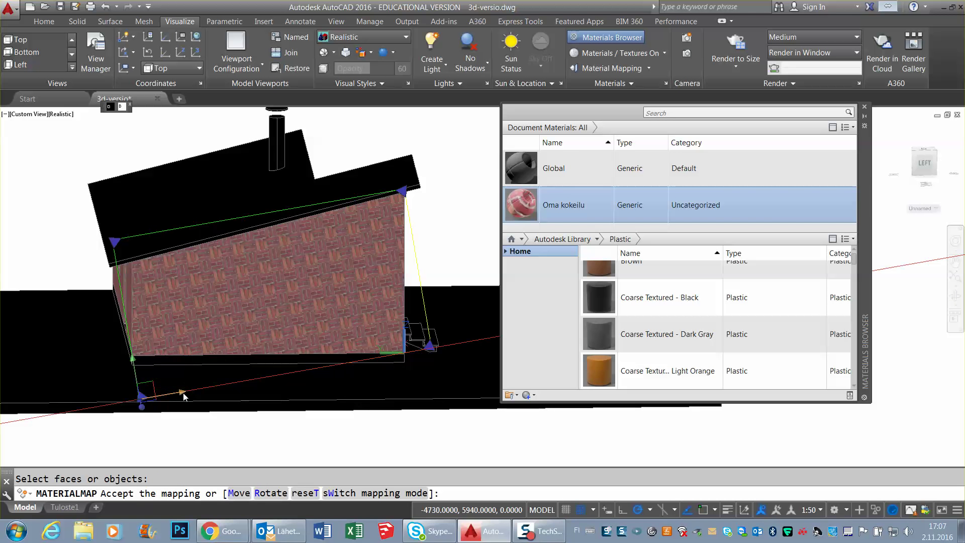
Move the planar mapping frame left along the side wall.
drag(182, 392, 210, 386)
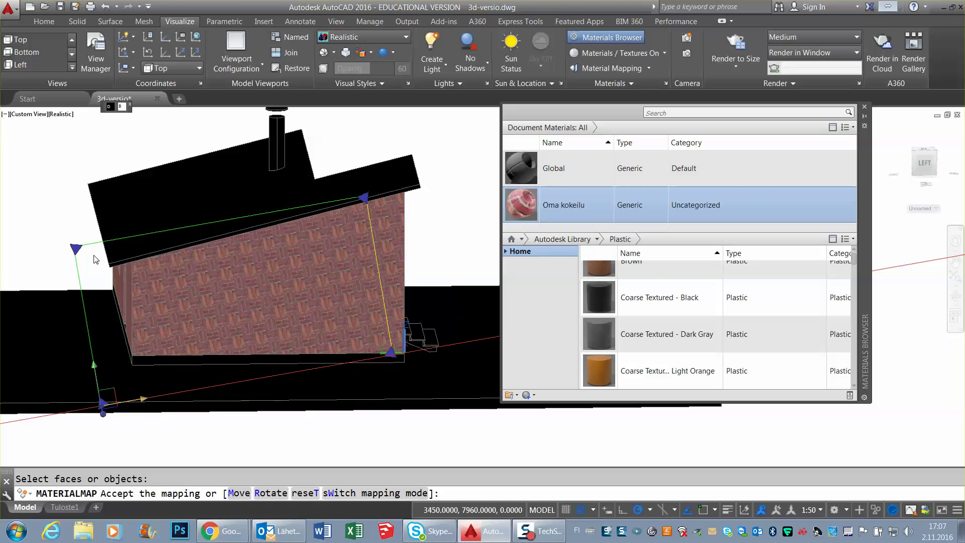
drag(153, 197, 74, 144)
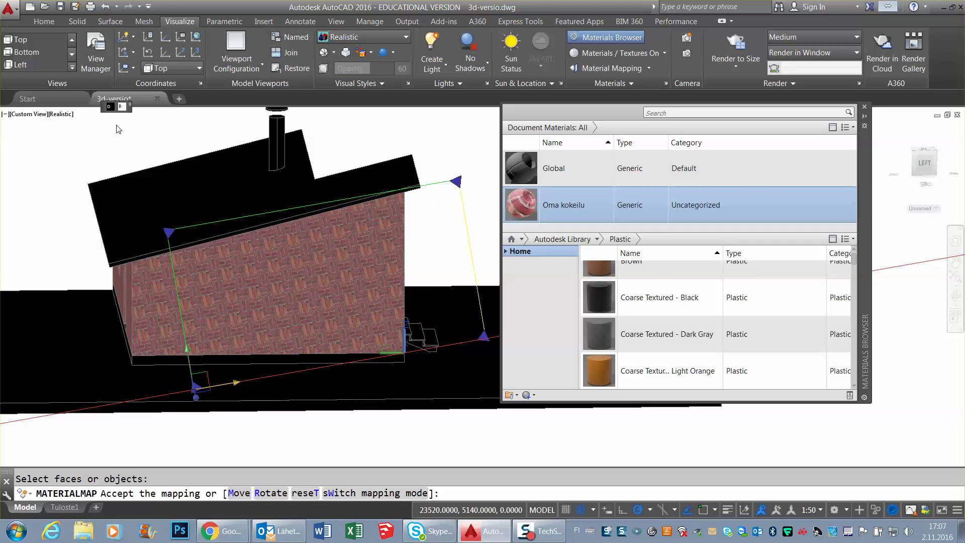
click(74, 144)
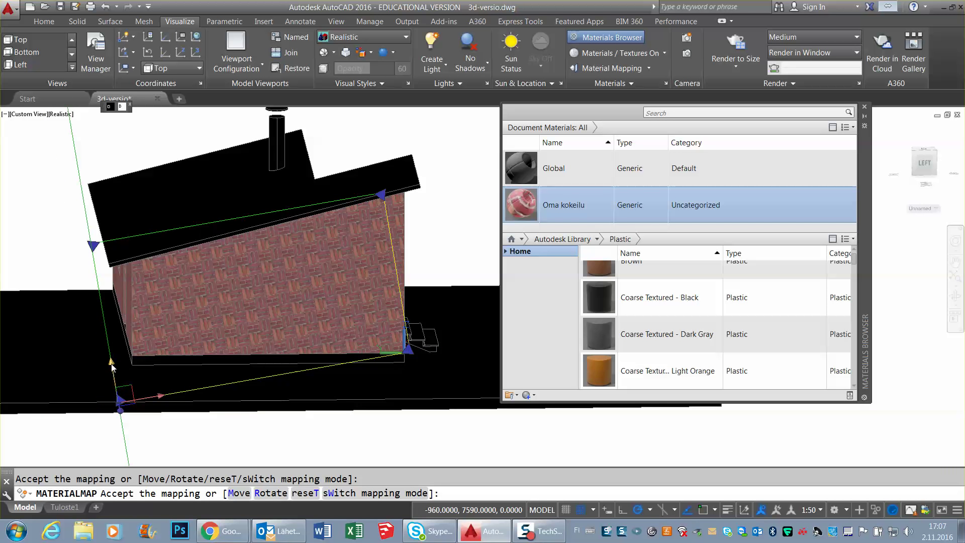
Rotate the mapping gizmo to tilt the brick pattern and accept the mapping.
right_click(111, 367)
click(135, 384)
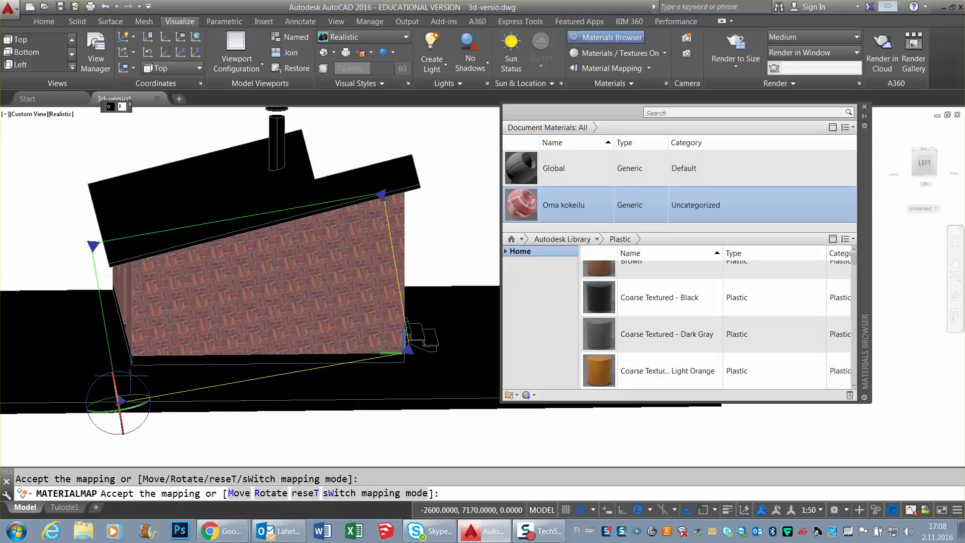
mouse_move(131, 378)
mouse_down()
mouse_move(299, 307)
mouse_move(279, 276)
mouse_move(139, 242)
mouse_move(121, 213)
mouse_move(125, 146)
mouse_up()
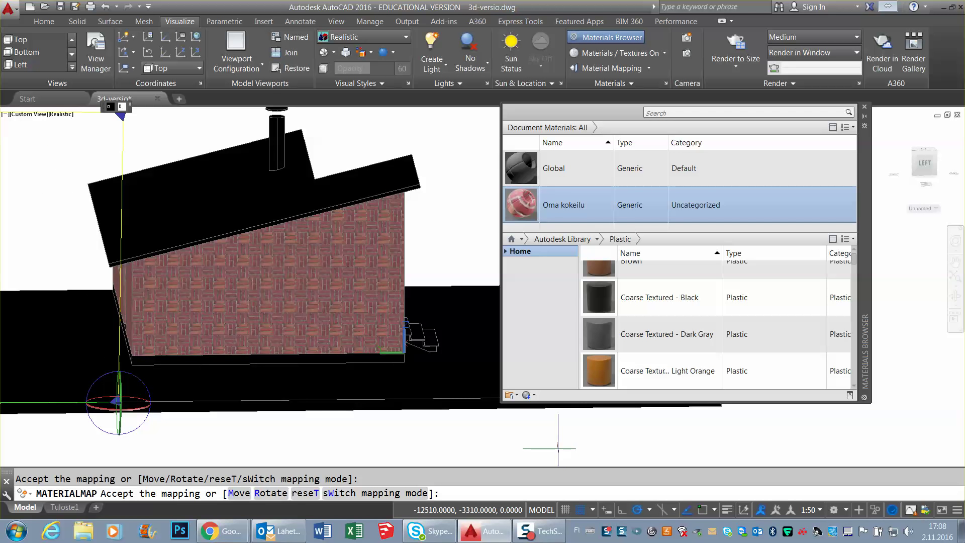
key(Return)
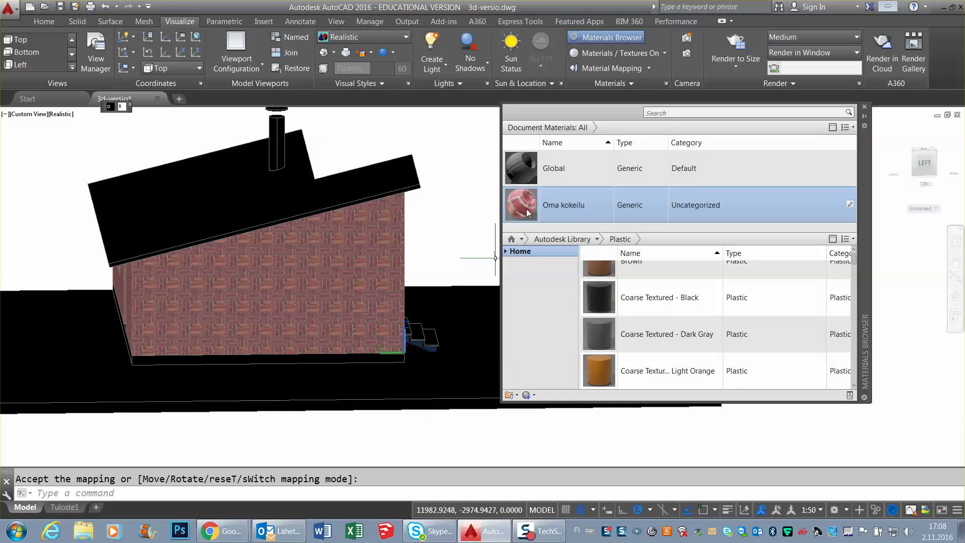
Close the materials browser and switch the viewport to a perspective view.
click(865, 109)
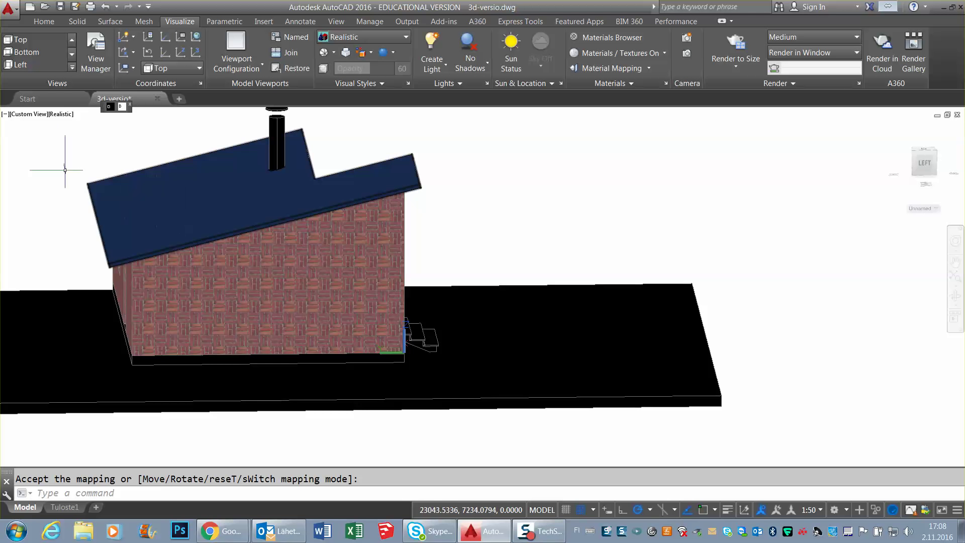
click(30, 116)
click(76, 295)
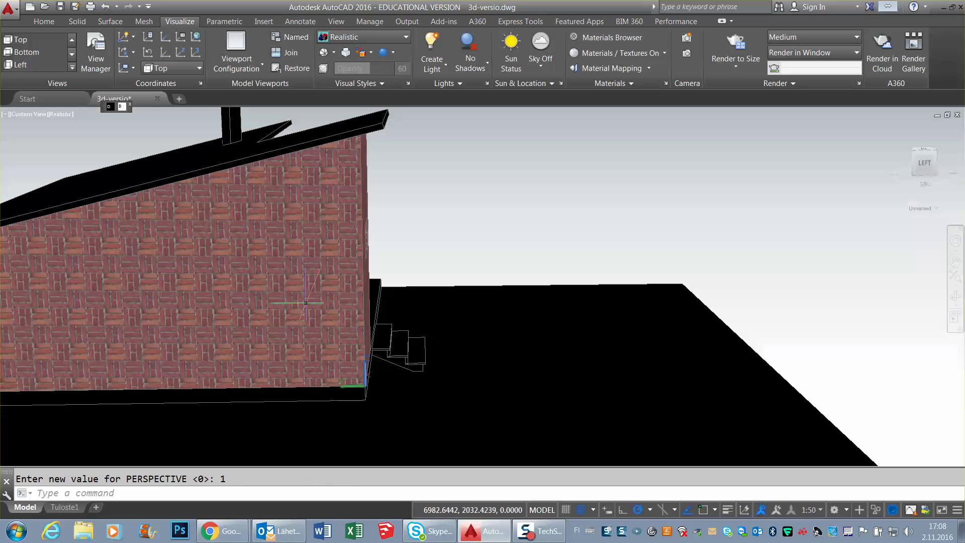
Orbit, zoom and pan to frame the whole house from the front-right.
mouse_move(500, 323)
shift+middle_down()
mouse_move(270, 334)
mouse_move(301, 352)
shift+middle_up()
scroll(402, 327, up, 3)
scroll(443, 347, up, 2)
middle_drag(443, 352, 456, 331)
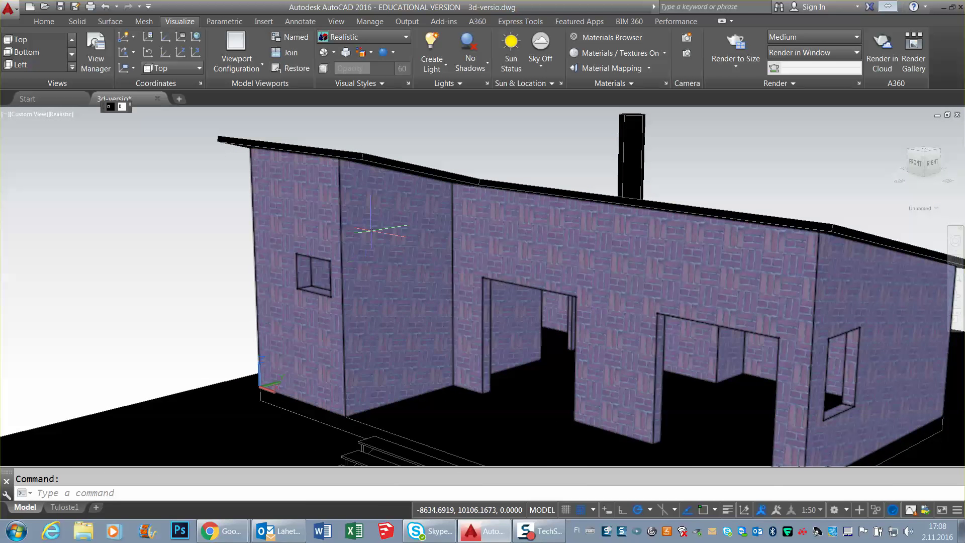
Turn the sun on and set the sky to Sky Background and Illumination.
click(511, 50)
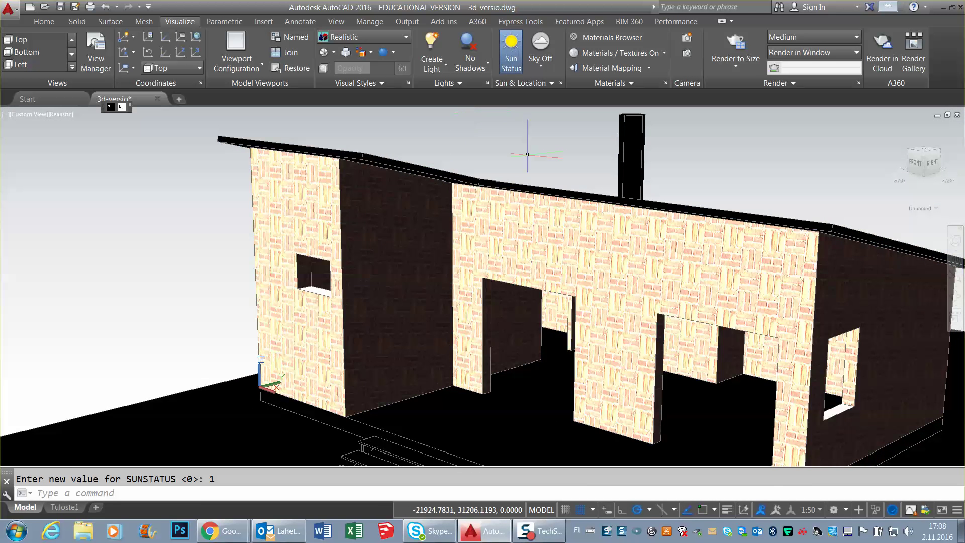
click(538, 66)
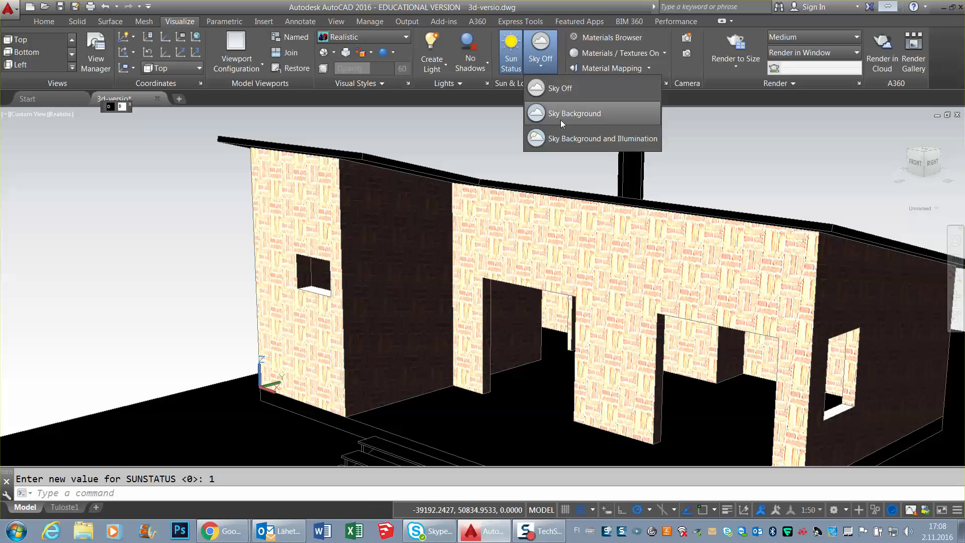
click(572, 140)
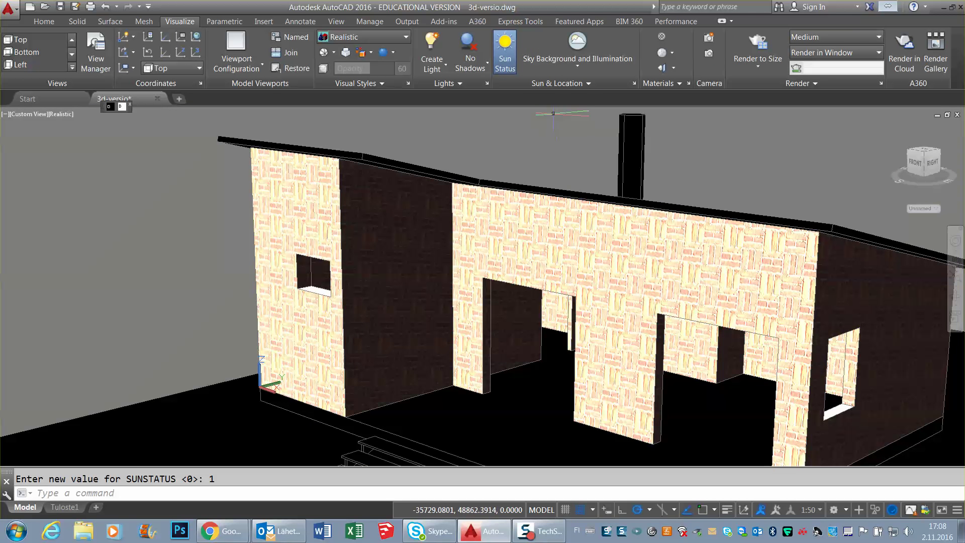
click(462, 85)
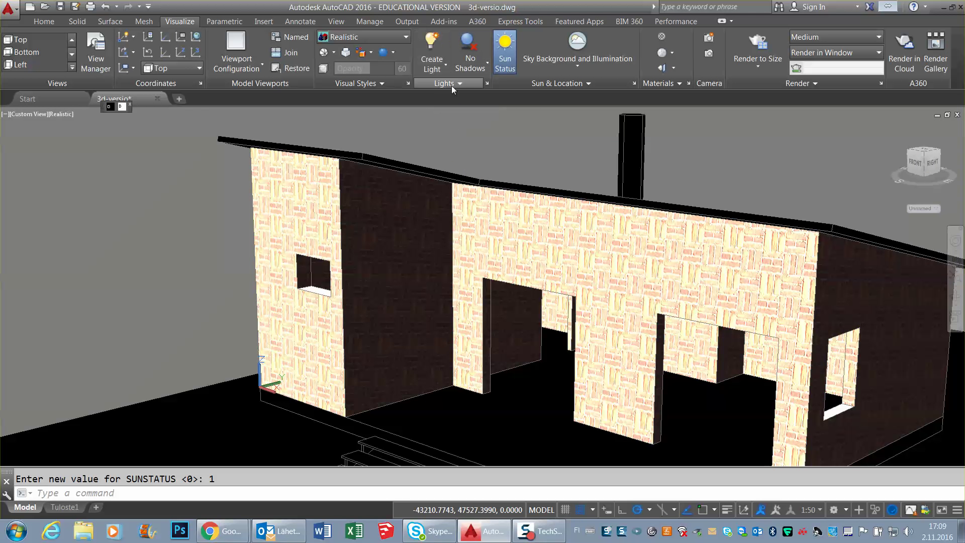
Set exposure to 10.70 and the sun time to about 10:09 on 3.8.2015.
click(452, 84)
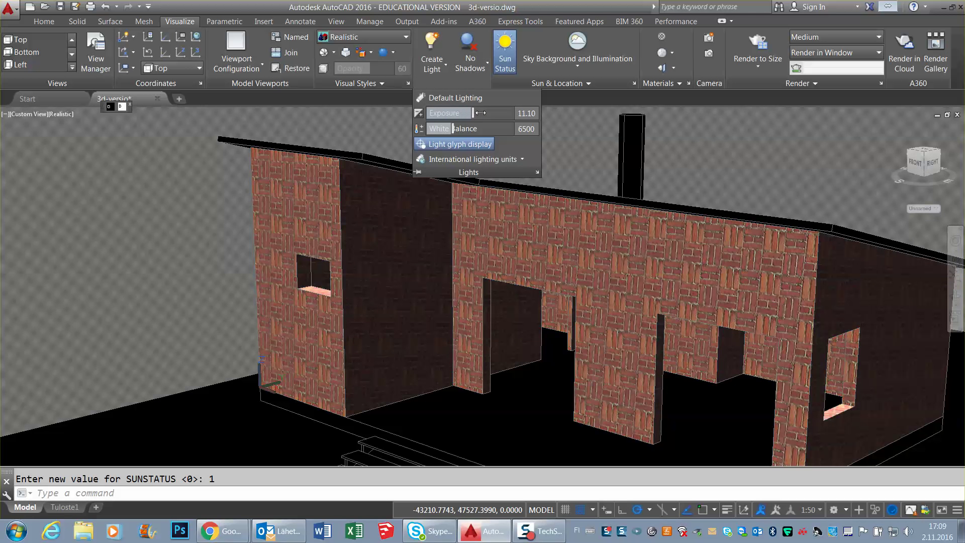
drag(468, 112, 479, 113)
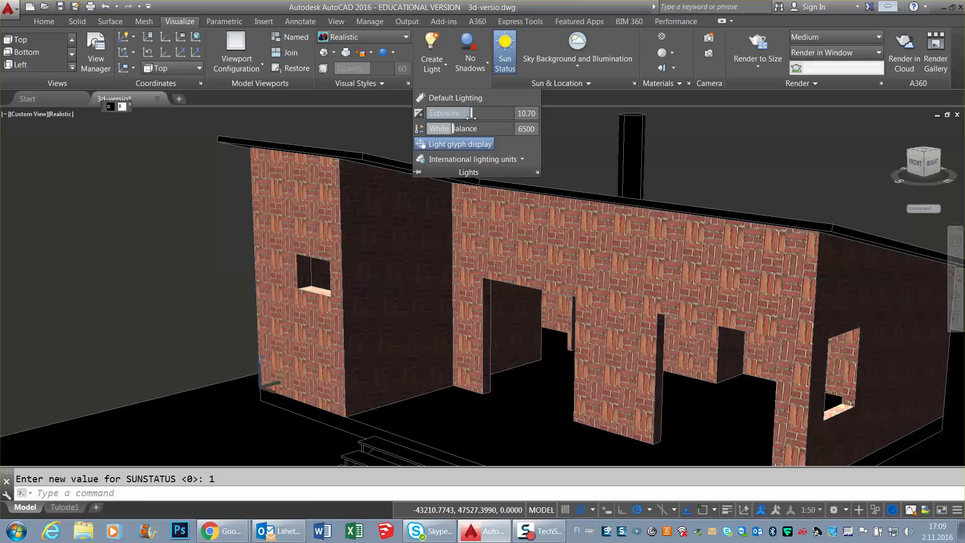
click(587, 82)
click(533, 129)
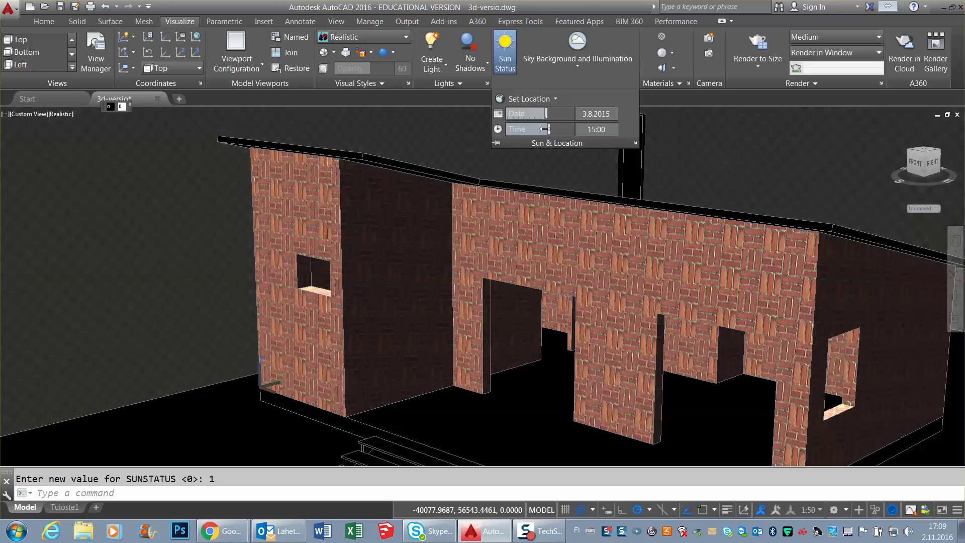
click(523, 129)
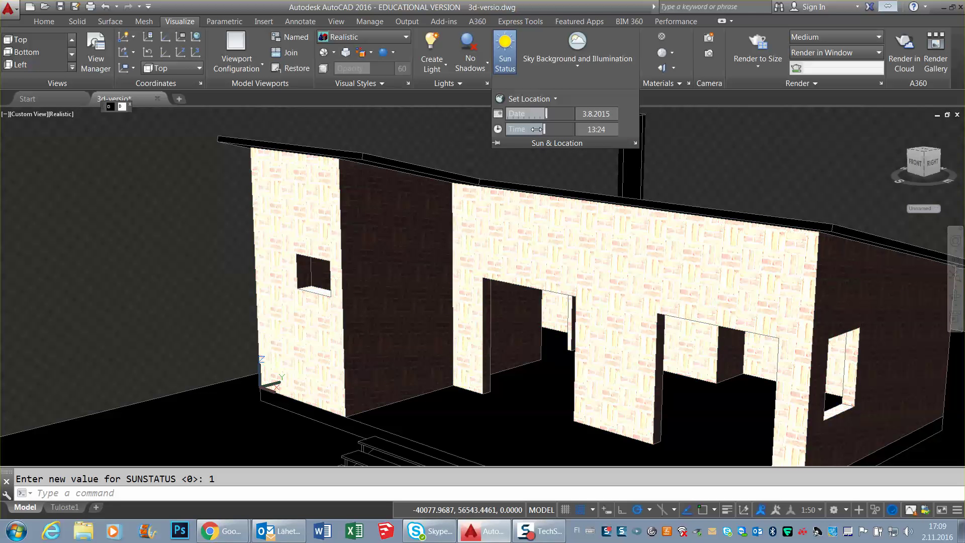
click(522, 129)
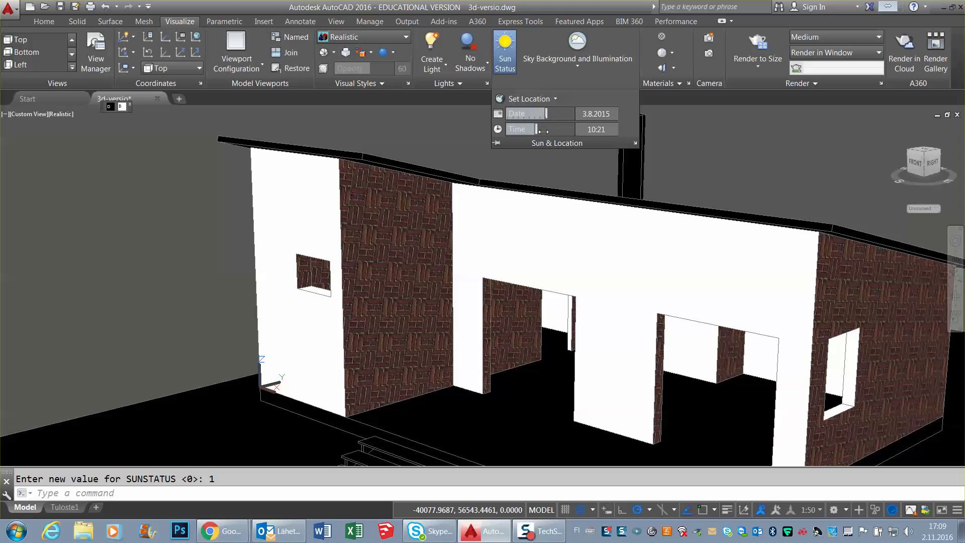
drag(536, 130, 538, 130)
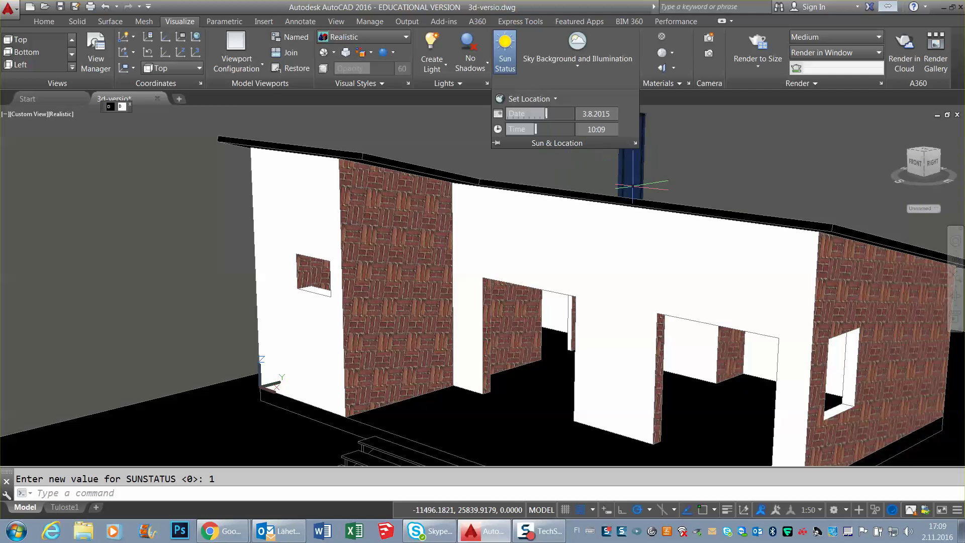
click(761, 65)
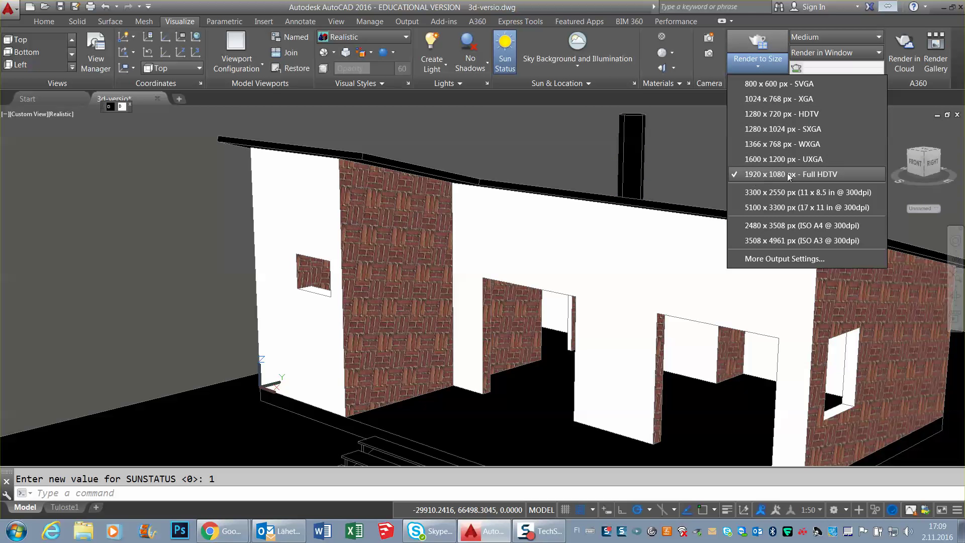
click(756, 39)
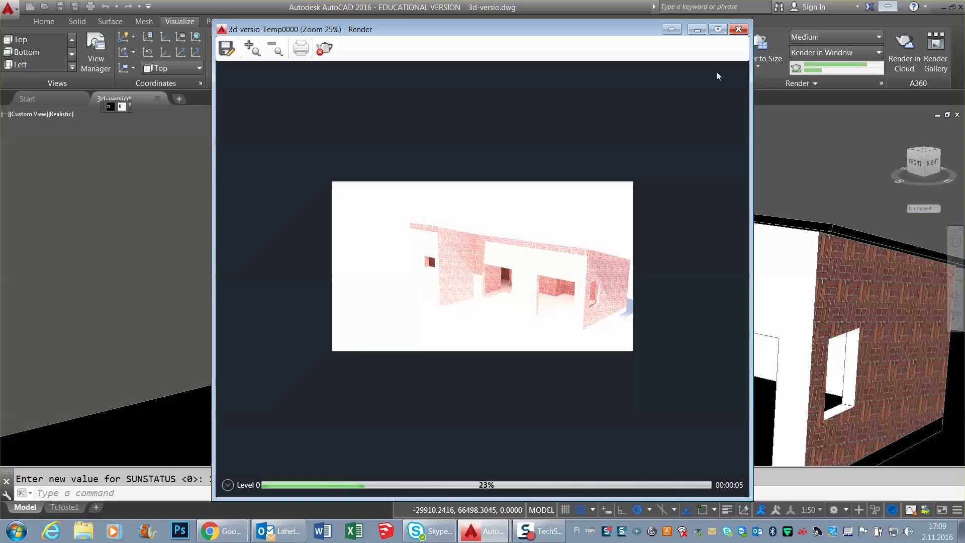
click(325, 49)
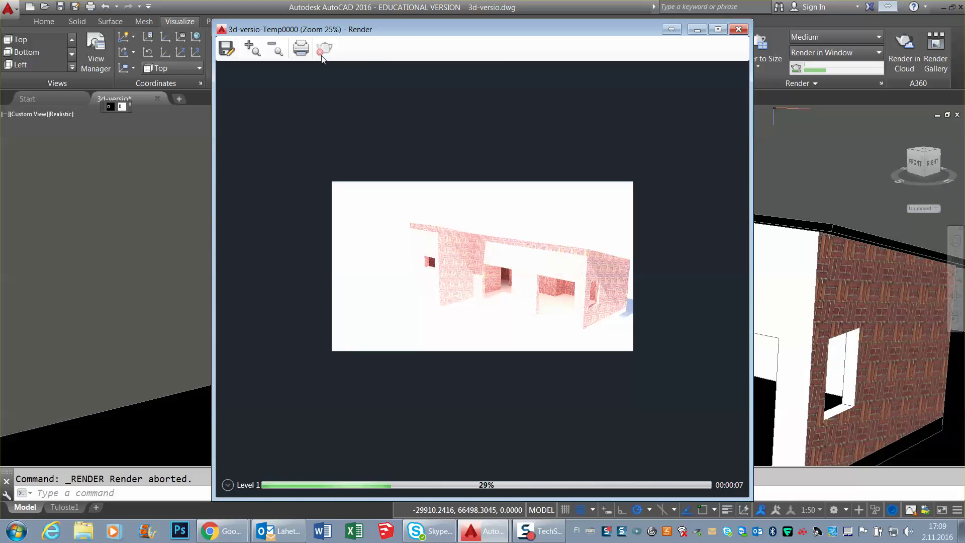
click(739, 30)
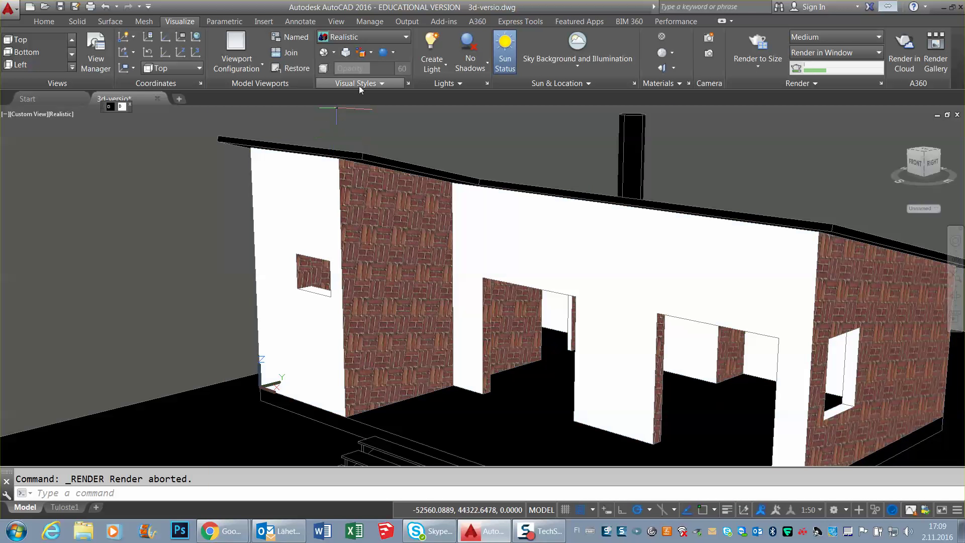
Raise the exposure to 14.30 and render the brick house again.
click(444, 83)
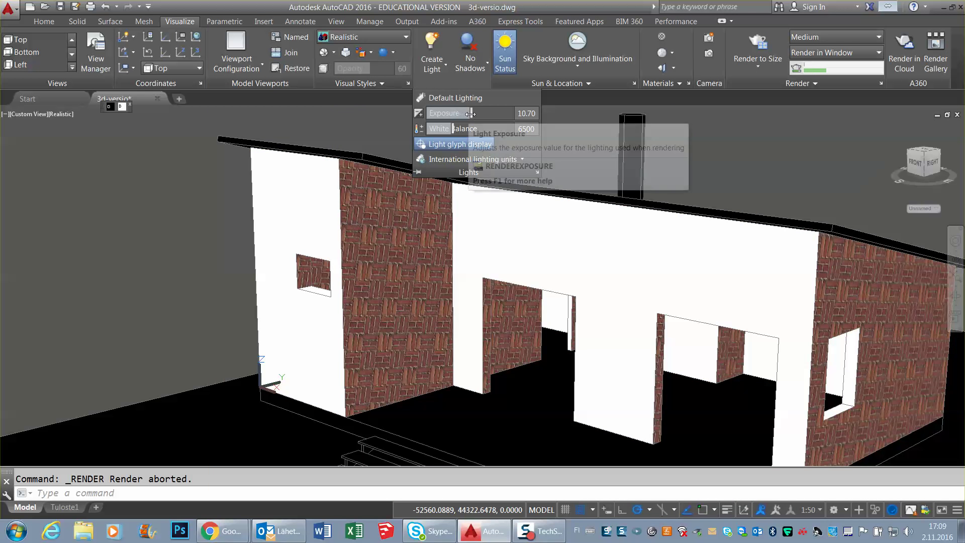
drag(471, 113, 487, 113)
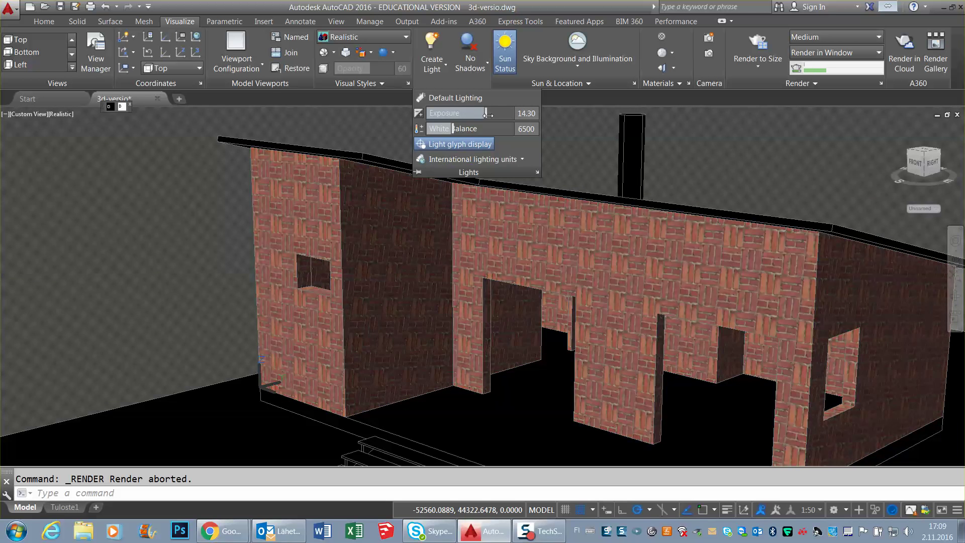
click(755, 46)
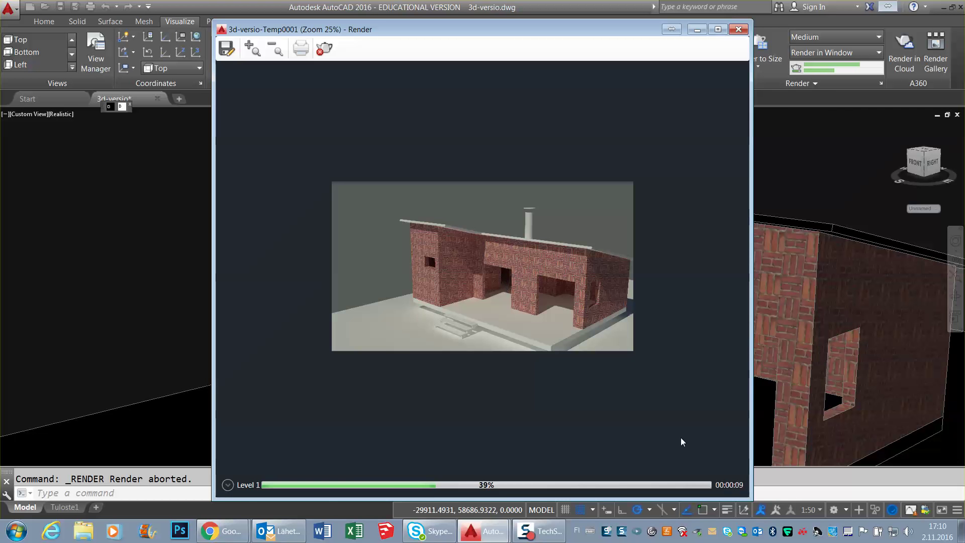
Widen the Render window and view the rendering house at 50% zoom.
drag(753, 359, 815, 359)
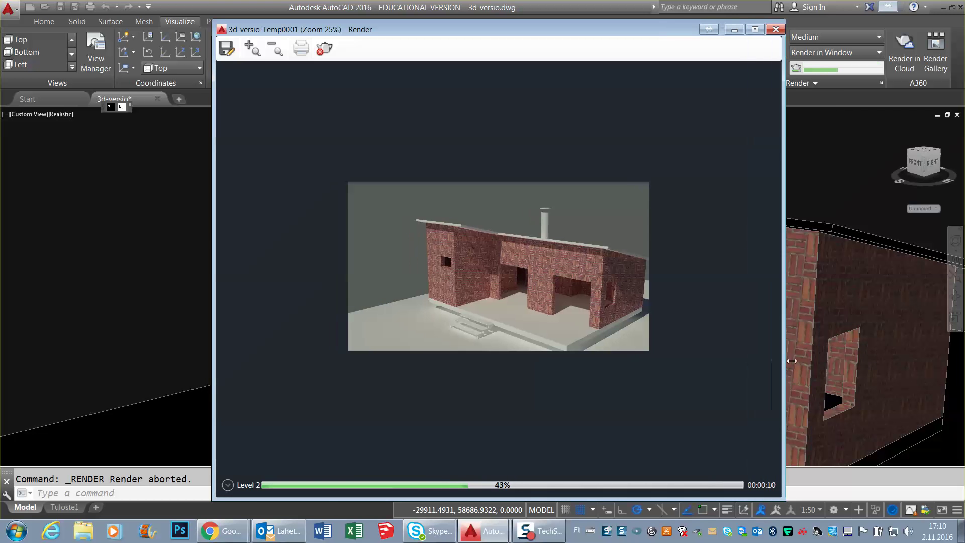
click(253, 48)
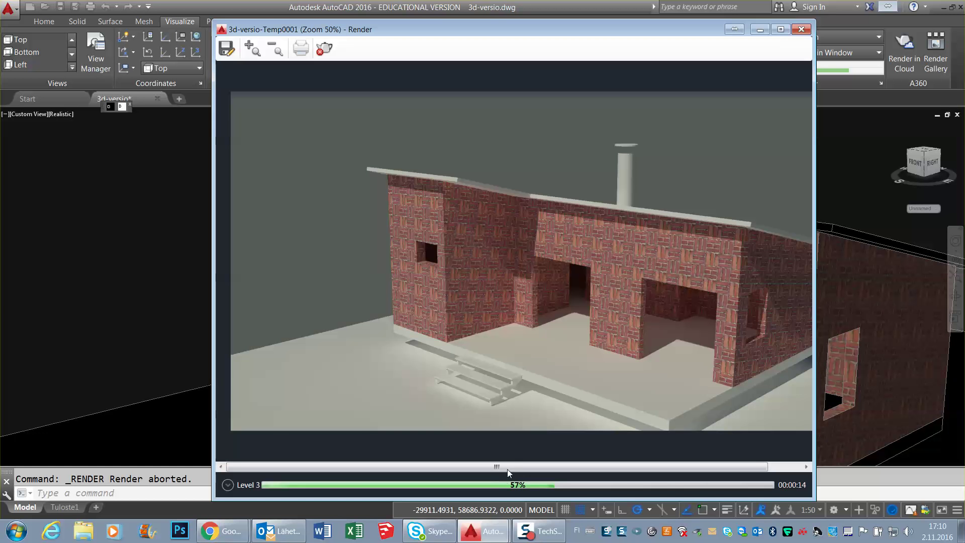
scroll(508, 469, down, 1)
scroll(505, 297, up, 1)
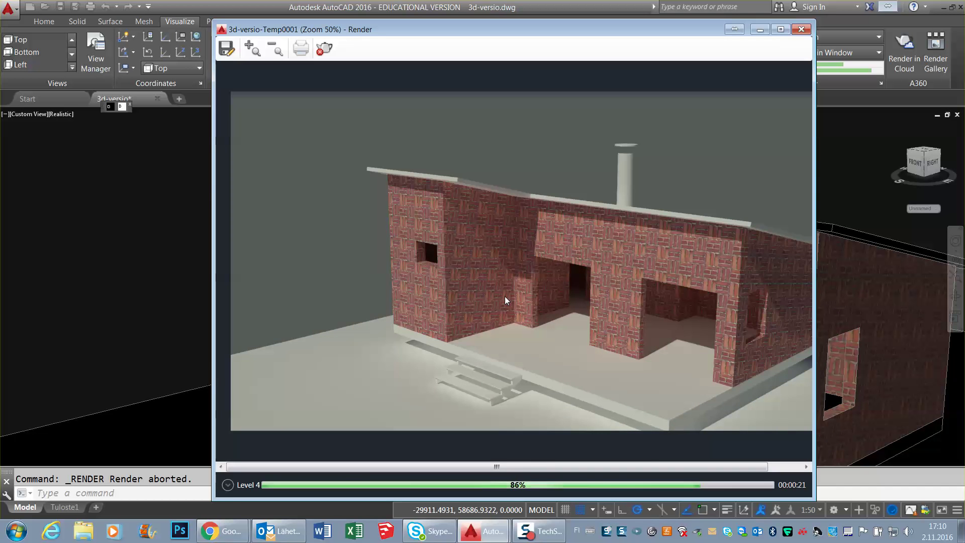